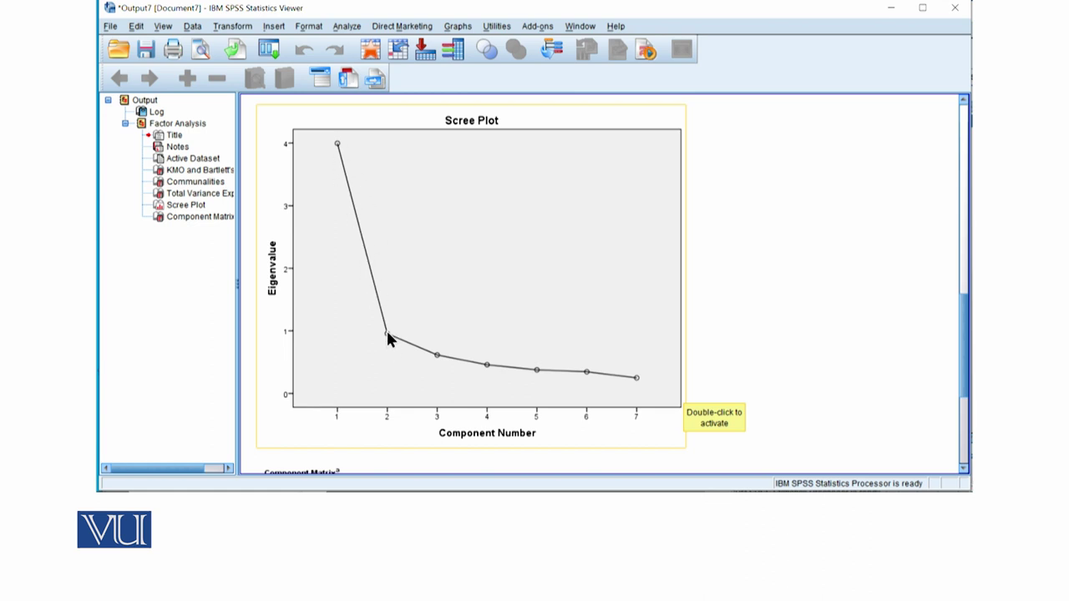
Examine the Component Matrix below the scree plot in the FCV factor analysis output.
scroll(843, 347, "down", 2)
scroll(846, 355, "down", 4)
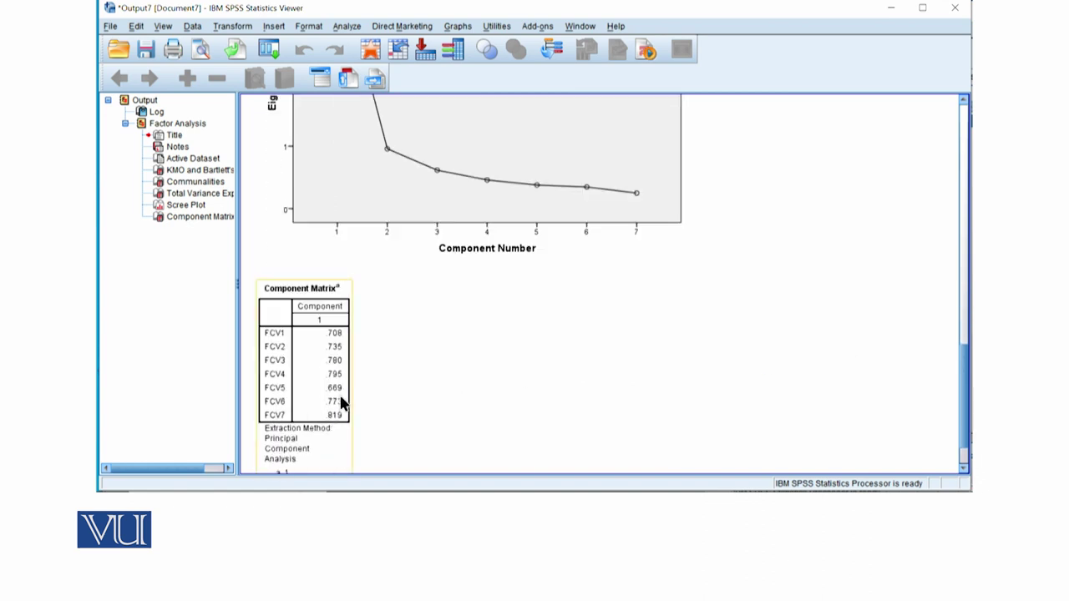
scroll(341, 351, "down", 2)
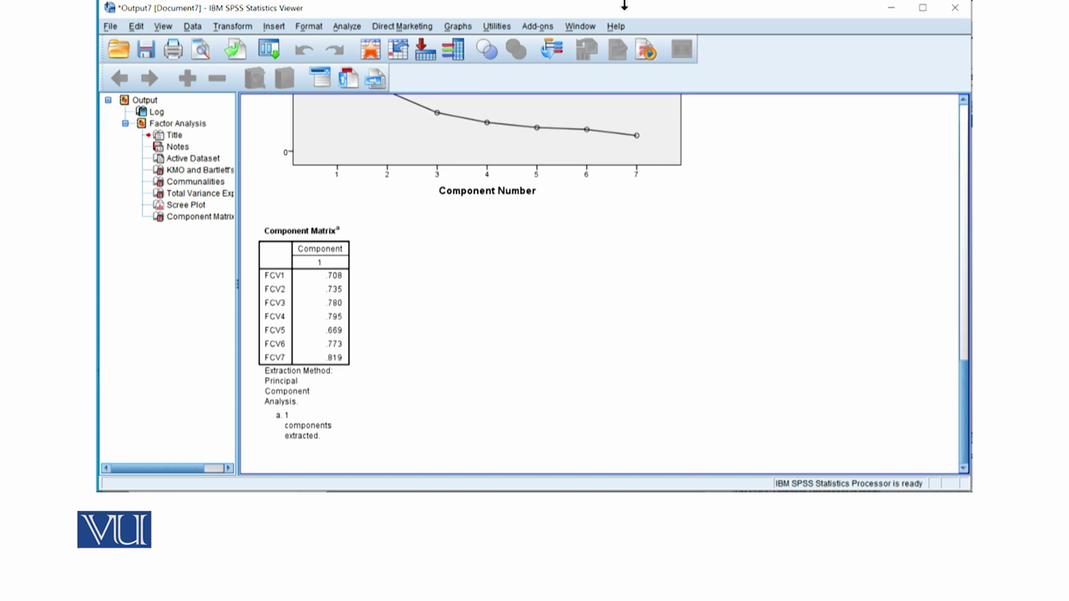
Switch from the output viewer to the Final PhD Sheet.sav dataset in the Data Editor.
left_click(892, 12)
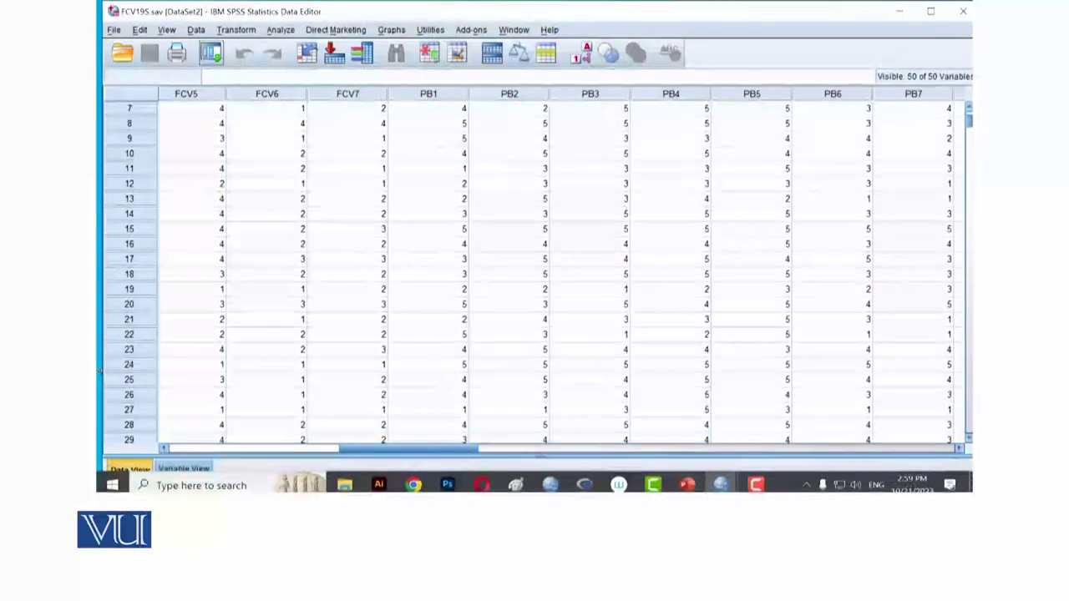
mouse_move(721, 485)
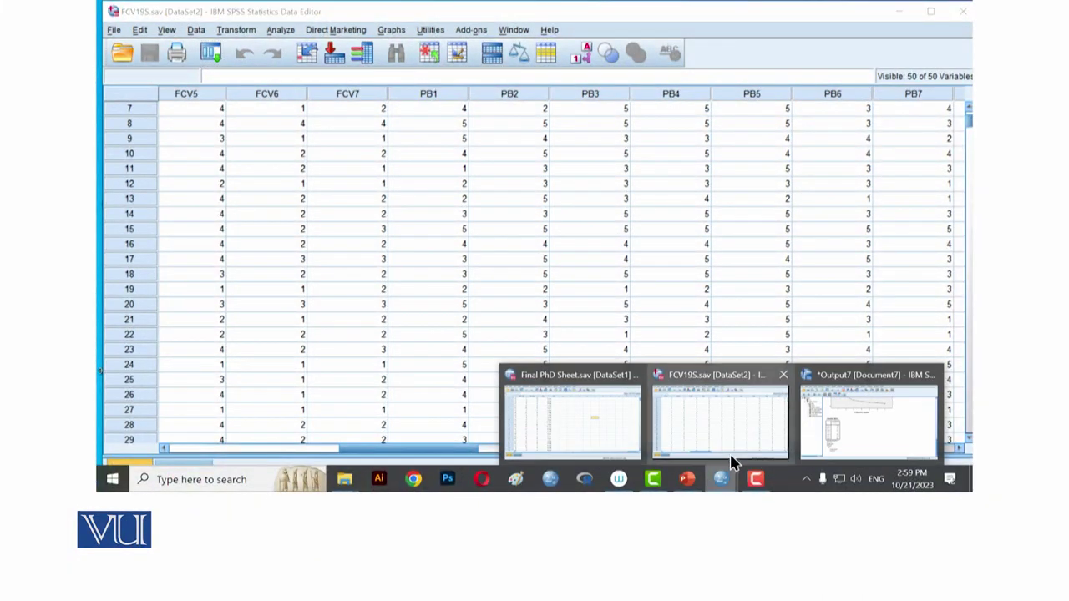
left_click(631, 426)
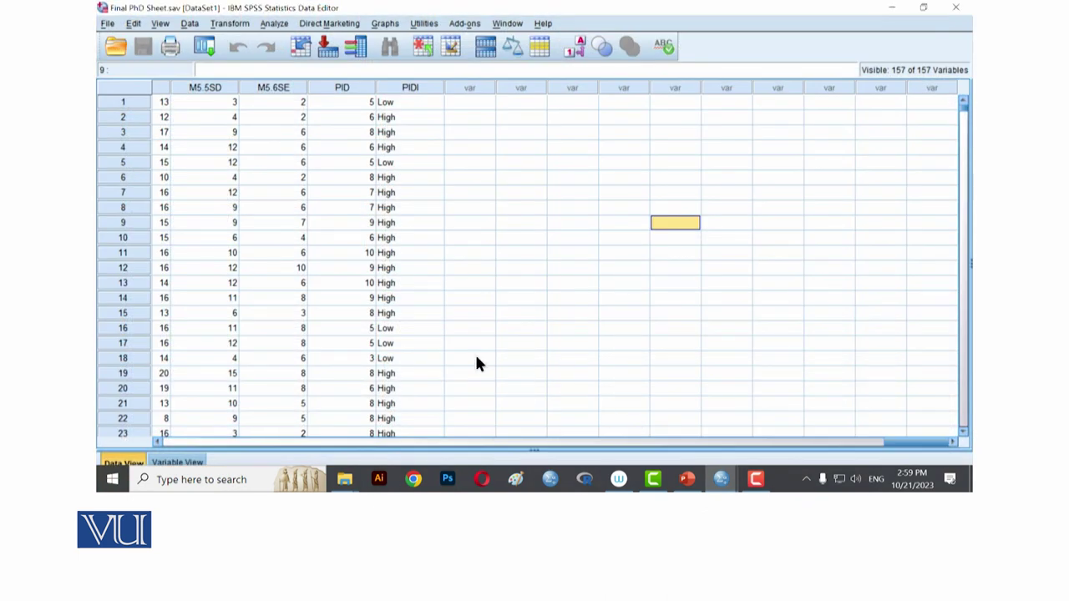
left_click_drag(924, 441, 798, 452)
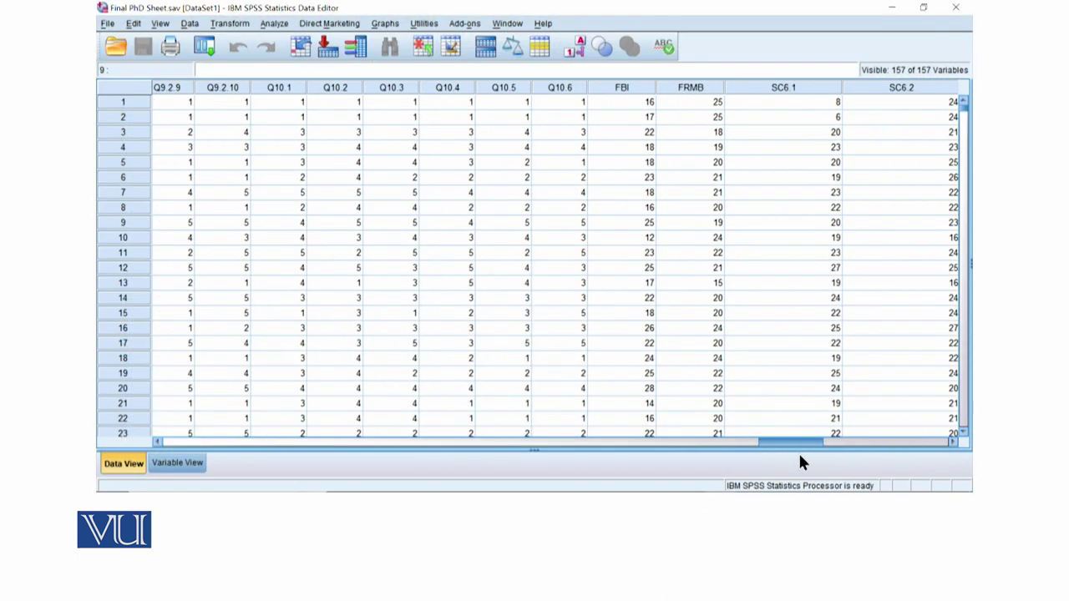
Open the Factor Analysis dialog for this dataset and review the Q5M5 items in its variable list.
left_click(263, 22)
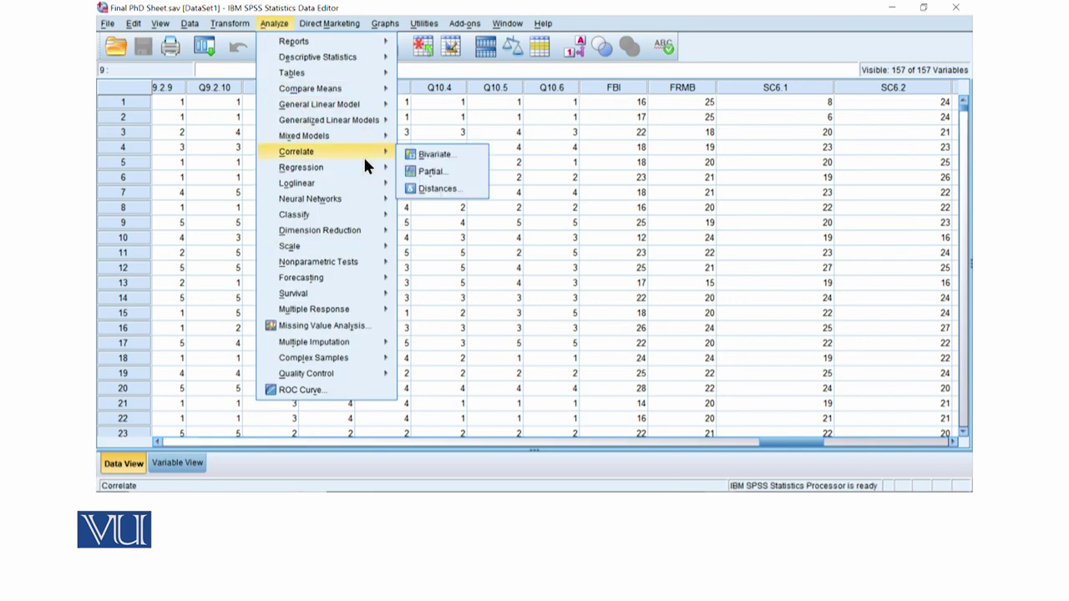
mouse_move(367, 171)
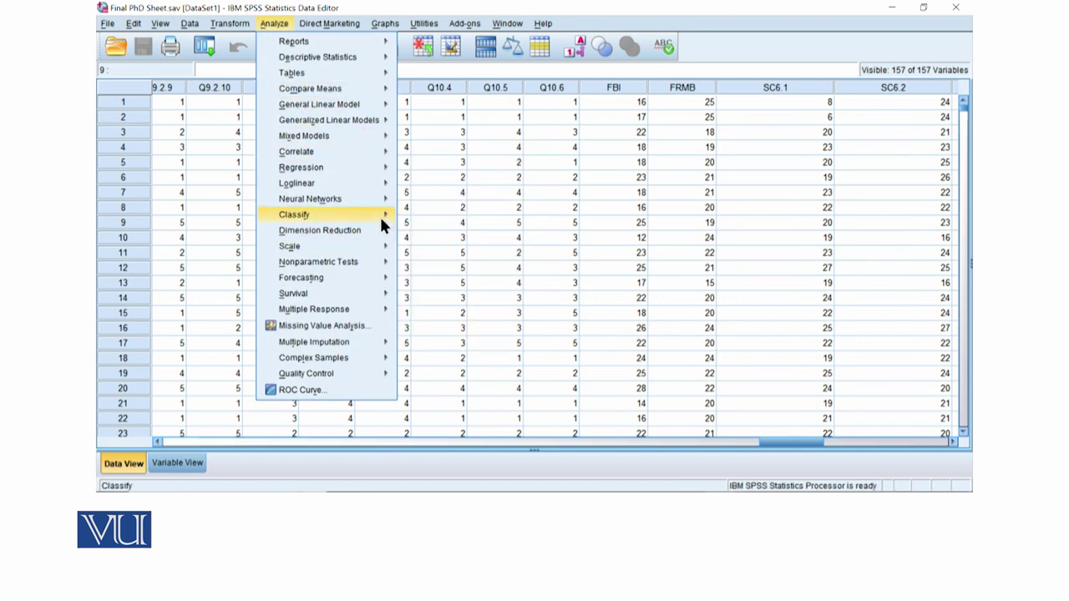
left_click(405, 238)
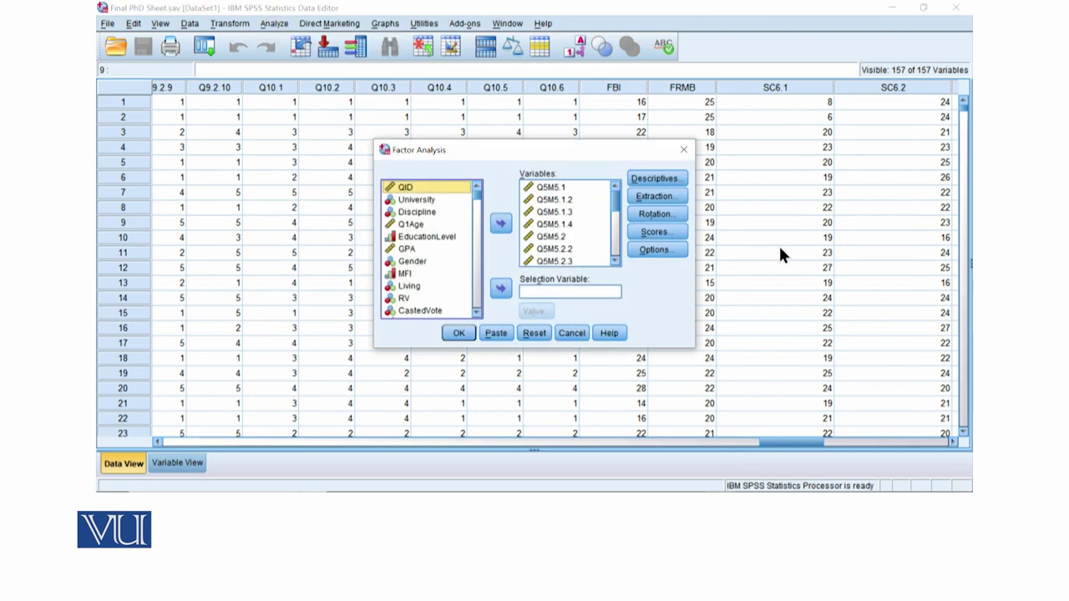
left_click(593, 247)
scroll(570, 251, "down", 4)
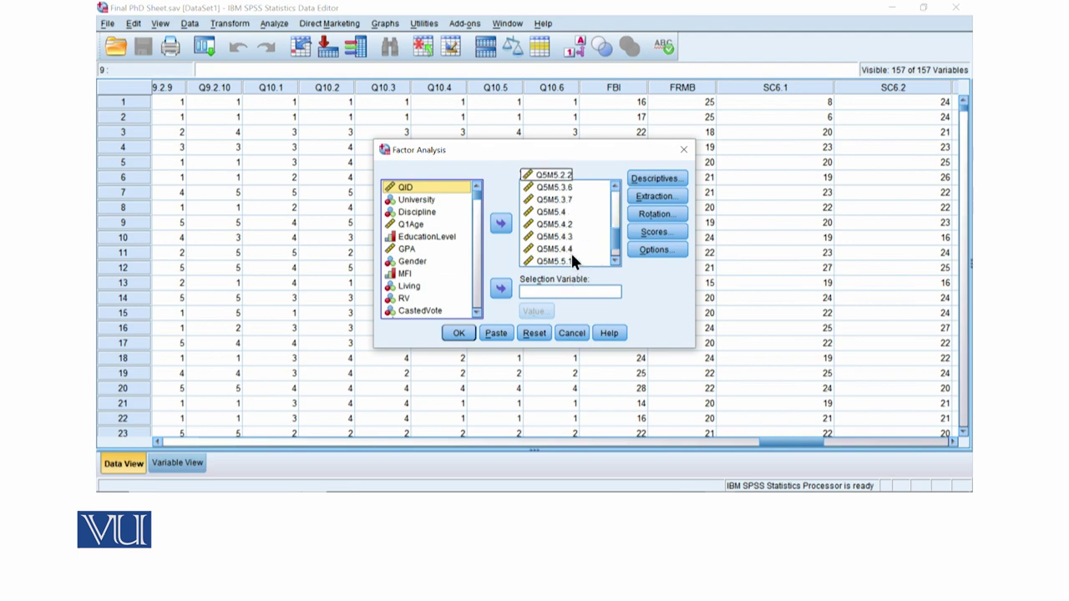
left_click_drag(568, 251, 594, 129)
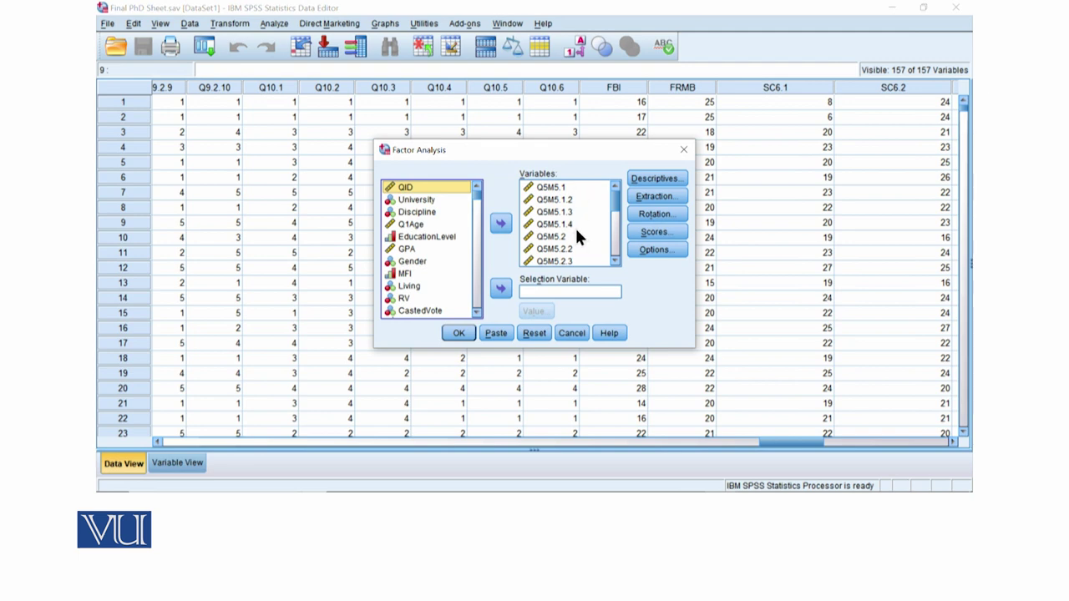
Keep the initial solution and the KMO and Bartlett's test in the descriptives, and add a scree plot to the principal components extraction.
left_click(637, 178)
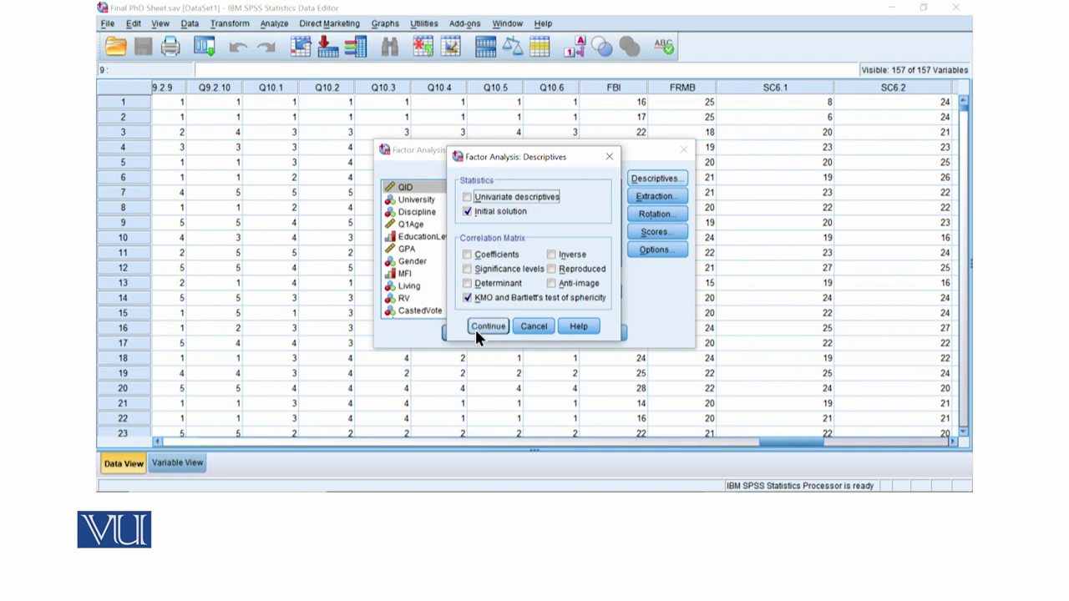
left_click(476, 329)
left_click(653, 197)
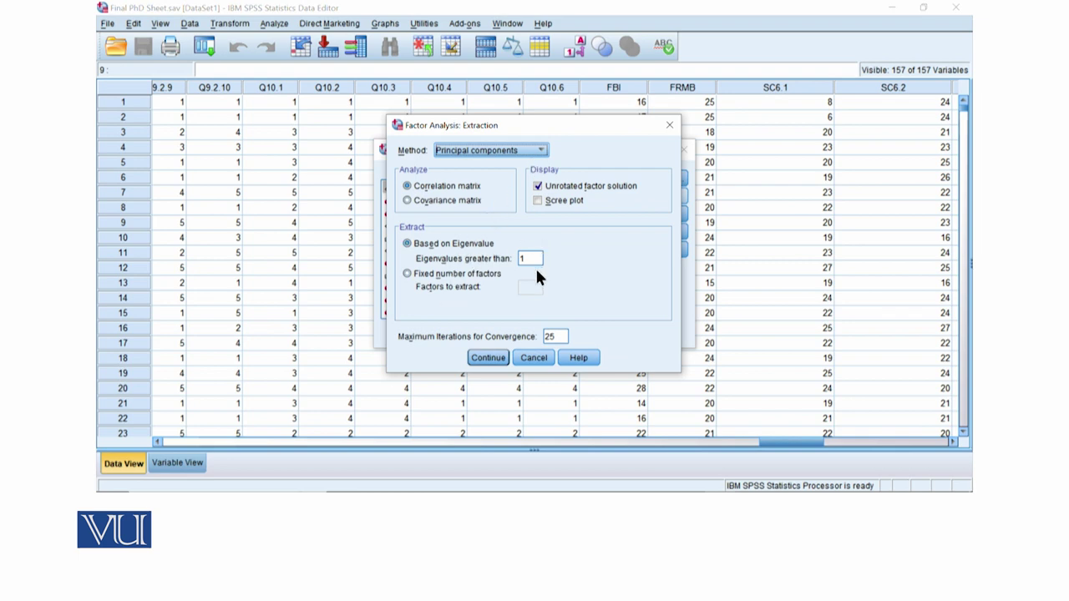
left_click(551, 202)
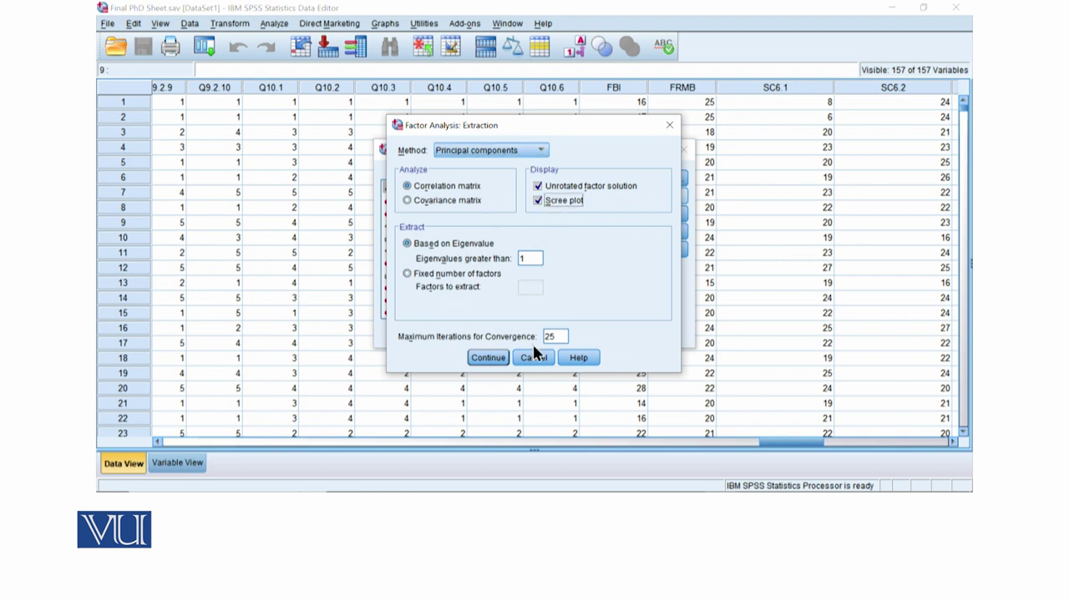
left_click(485, 356)
Use Varimax rotation with the rotated solution, and keep coefficients sorted by size with absolute values below .50 suppressed.
left_click(678, 216)
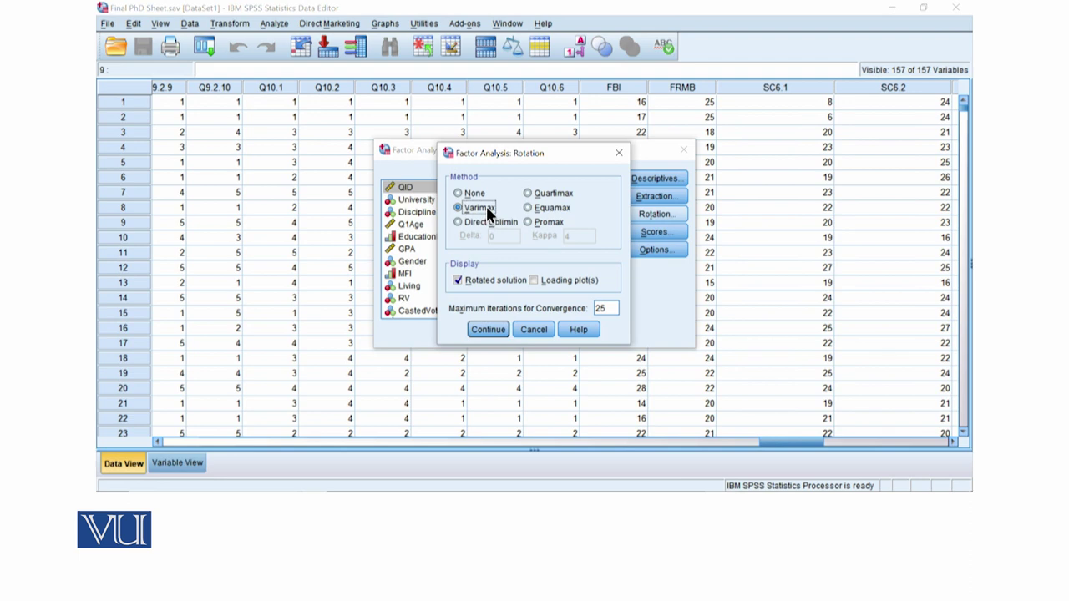
left_click(487, 330)
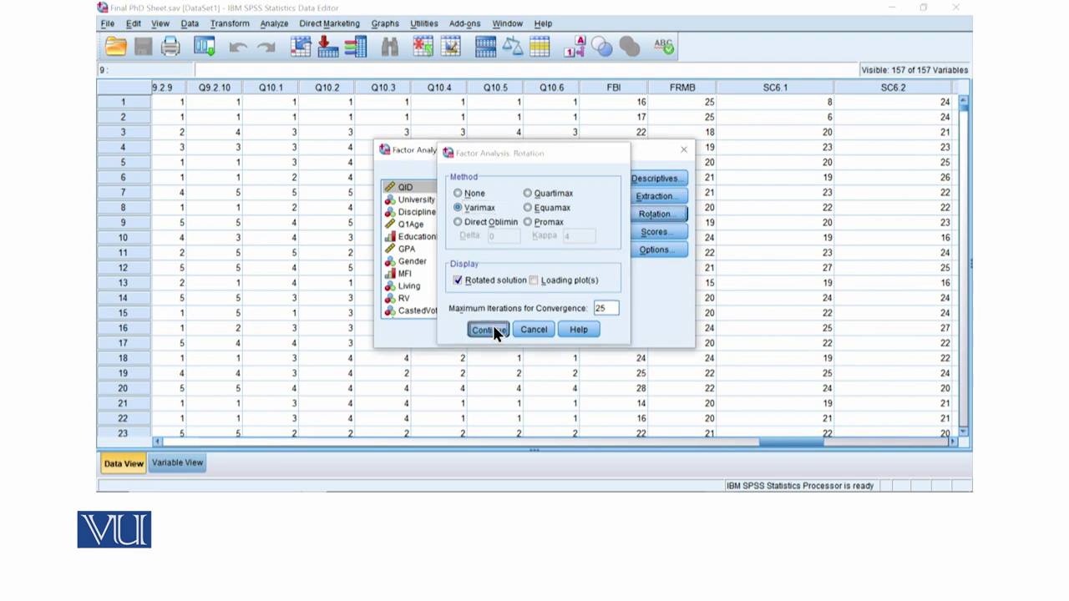
left_click(656, 250)
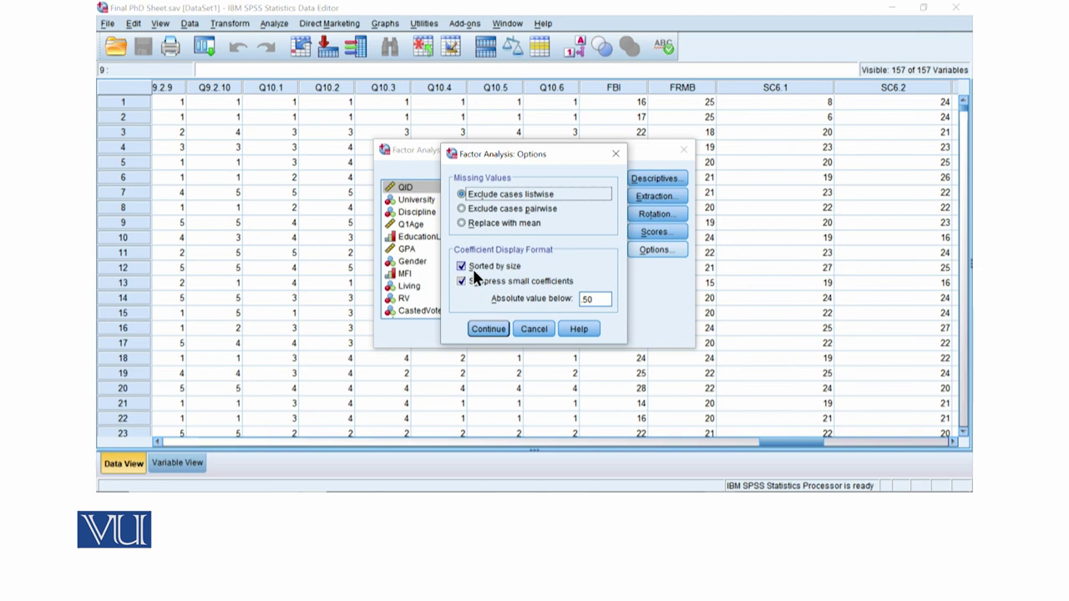
double_click(584, 299)
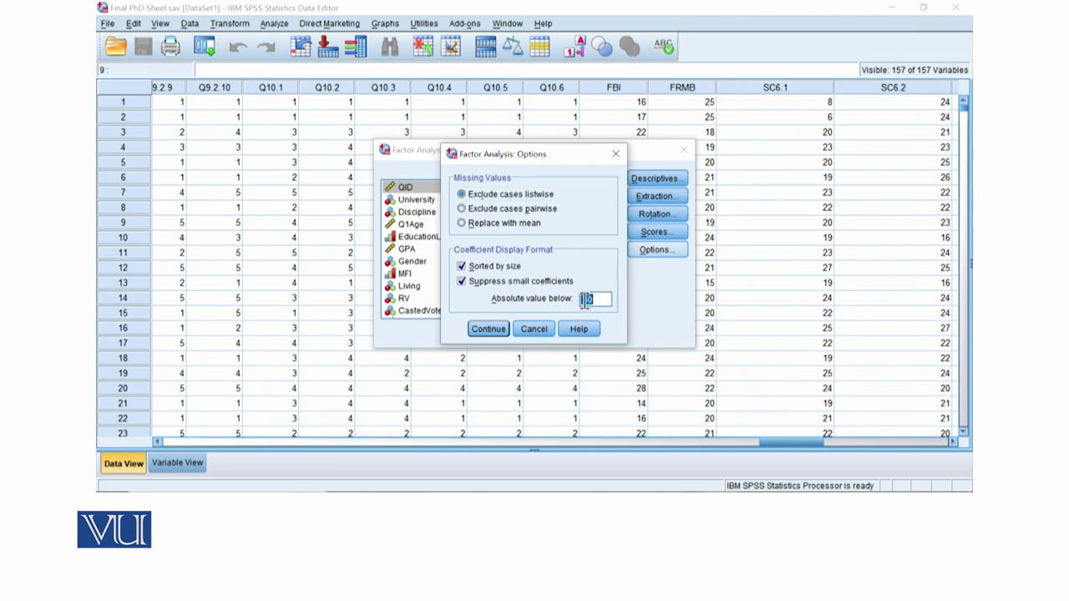
left_click(584, 300)
left_click(498, 328)
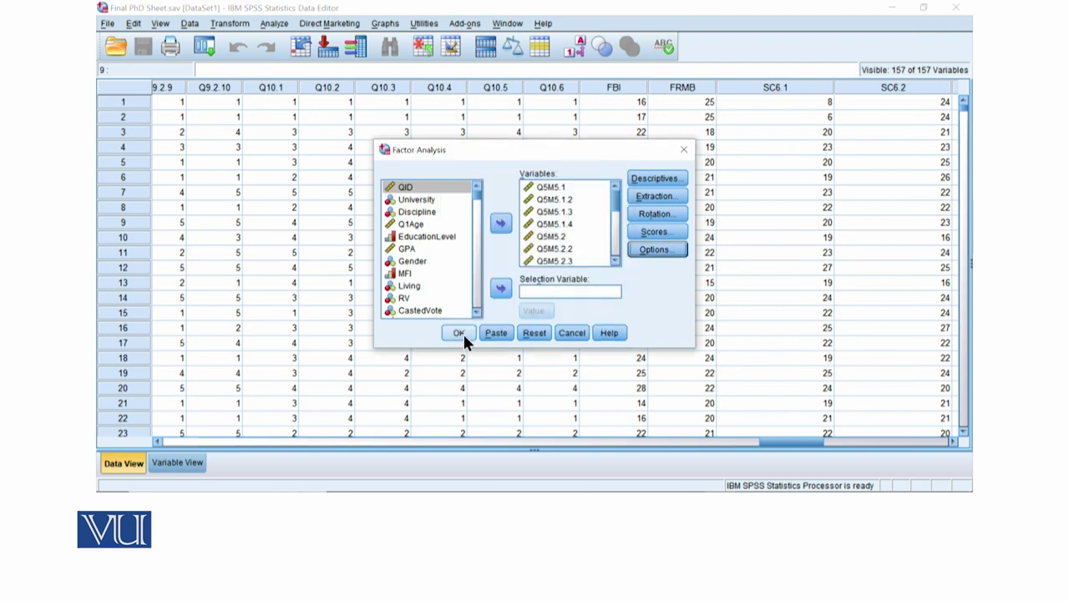
Run the factor analysis and switch to the Output7 viewer to see its KMO and Bartlett's Test.
left_click(462, 332)
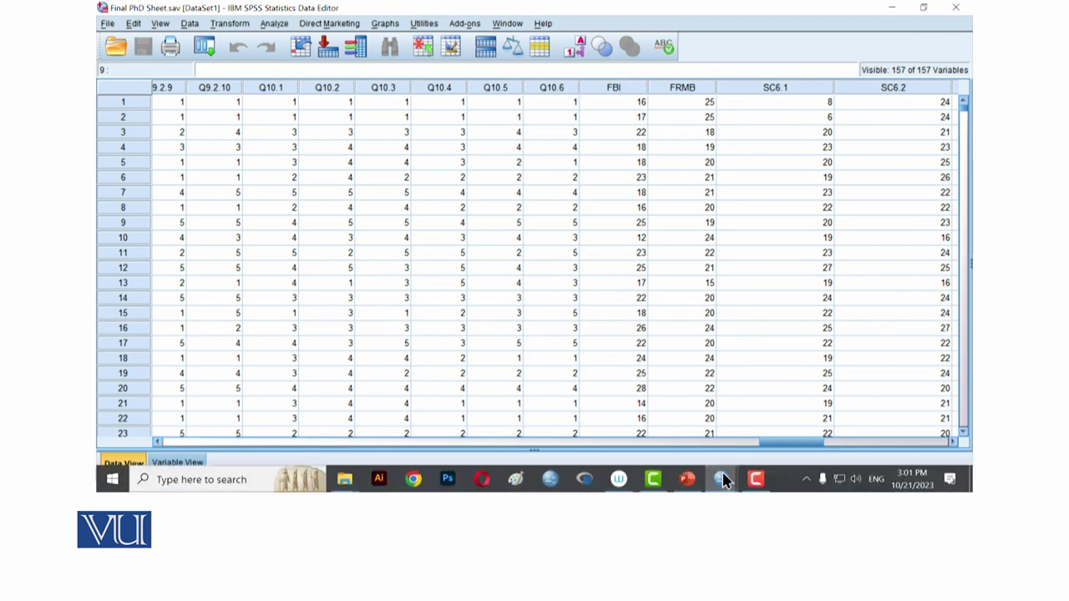
mouse_move(724, 483)
left_click(879, 436)
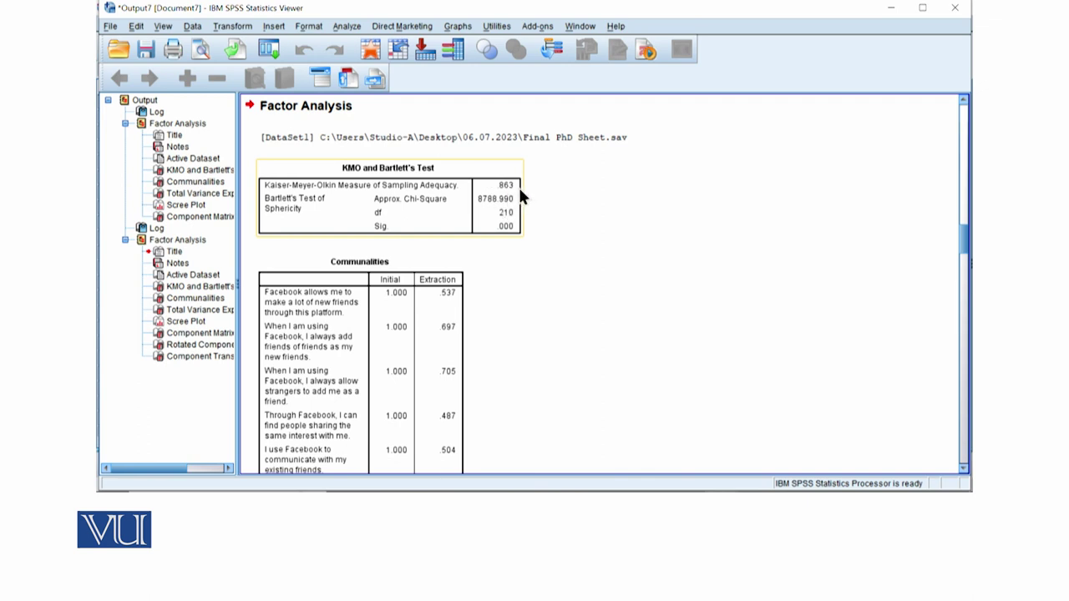
Review the communalities, the Total Variance Explained table and the scree plot of the new factor analysis.
scroll(511, 240, "down", 10)
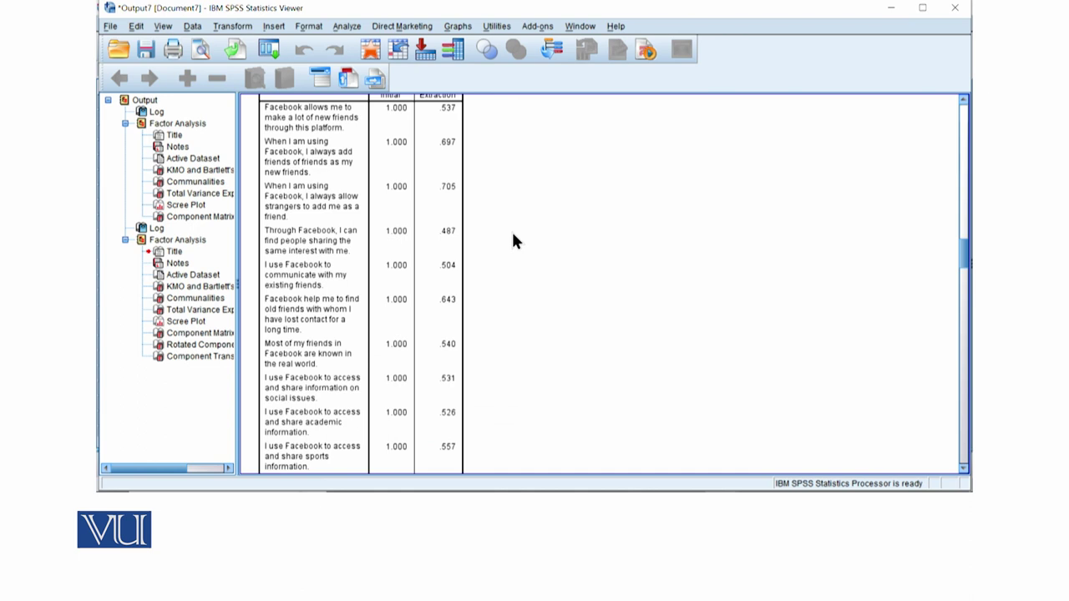
scroll(513, 241, "down", 5)
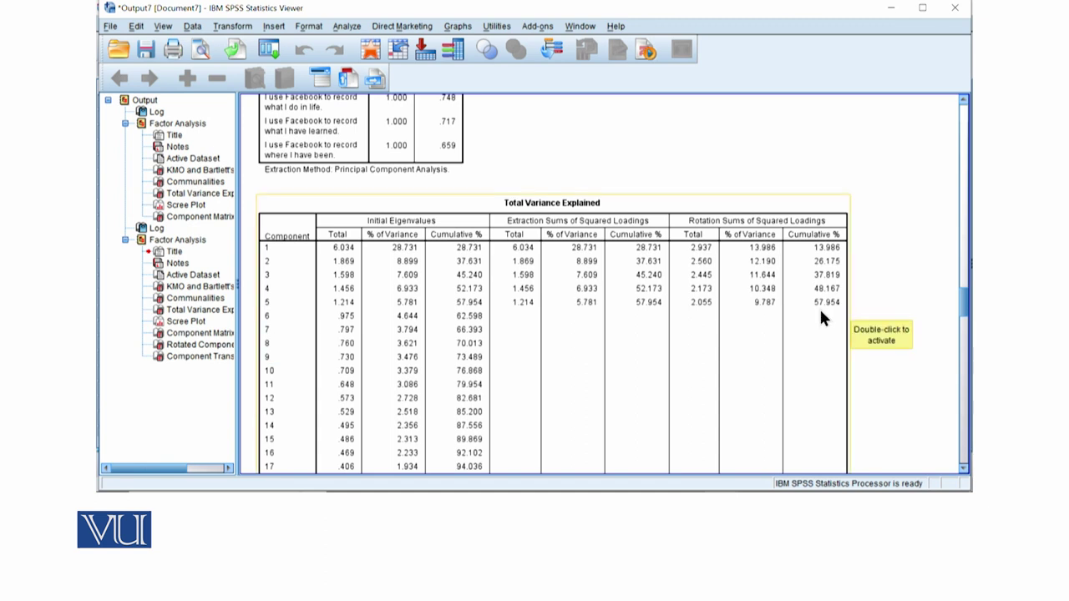
scroll(833, 317, "down", 9)
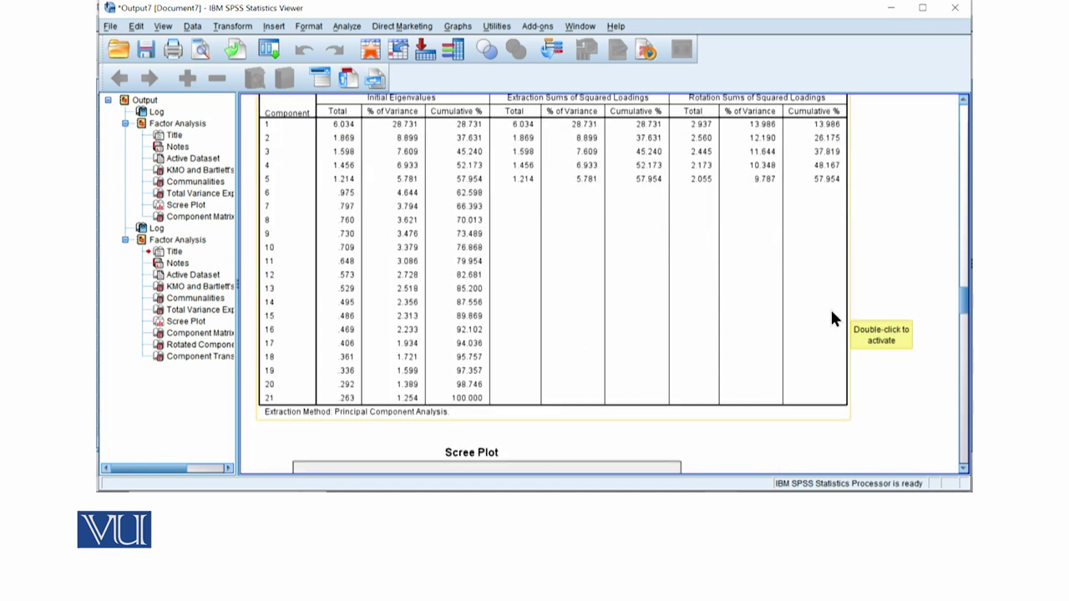
scroll(832, 317, "down", 2)
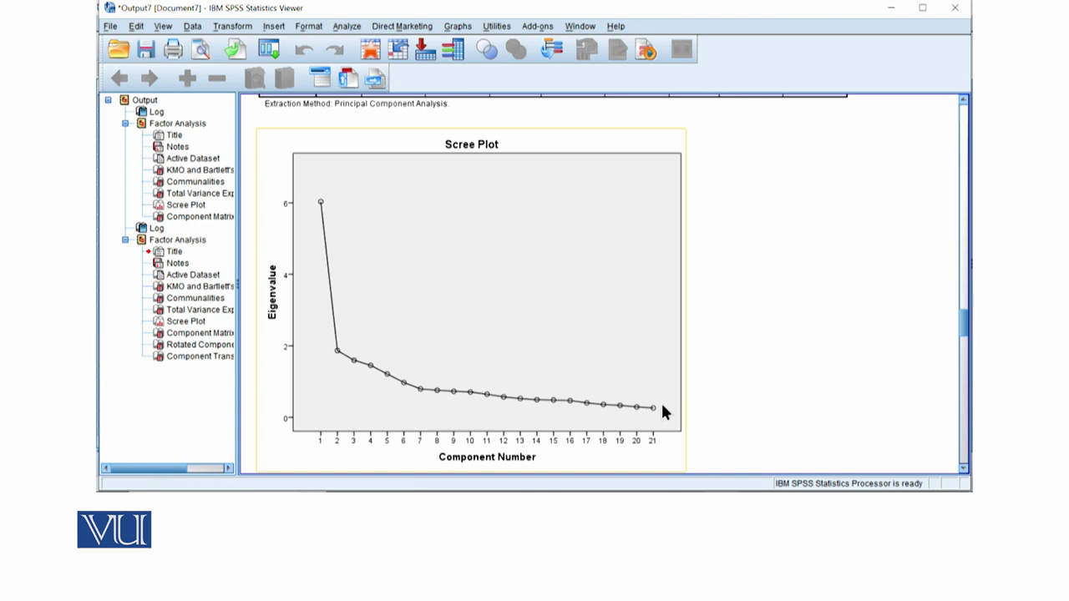
Examine the item loadings across the five components in the unrotated Component Matrix.
scroll(545, 393, "down", 8)
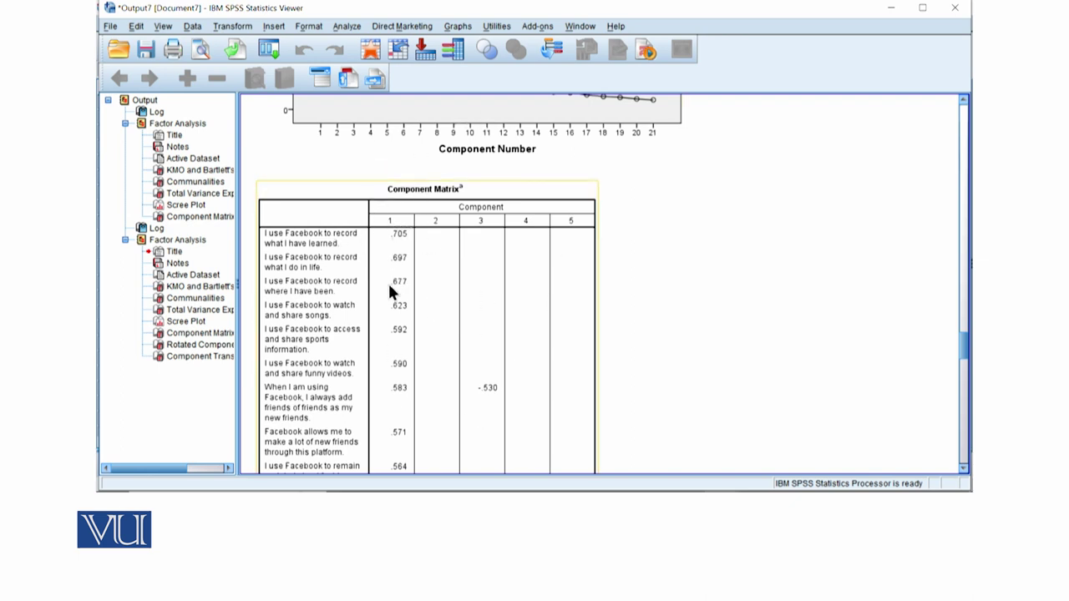
scroll(394, 292, "down", 1)
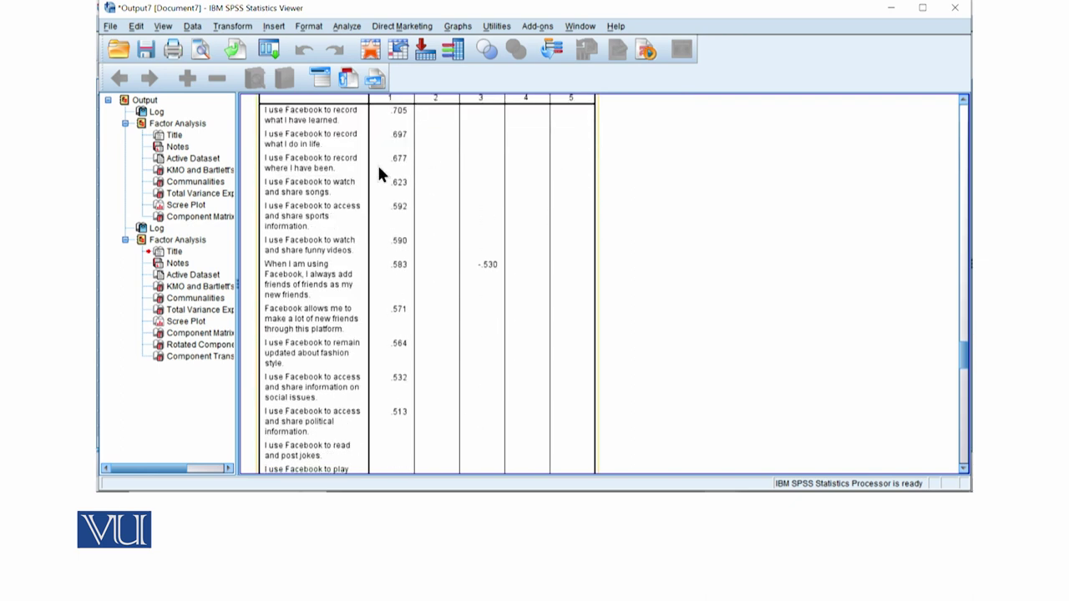
scroll(378, 172, "down", 3)
scroll(376, 163, "up", 3)
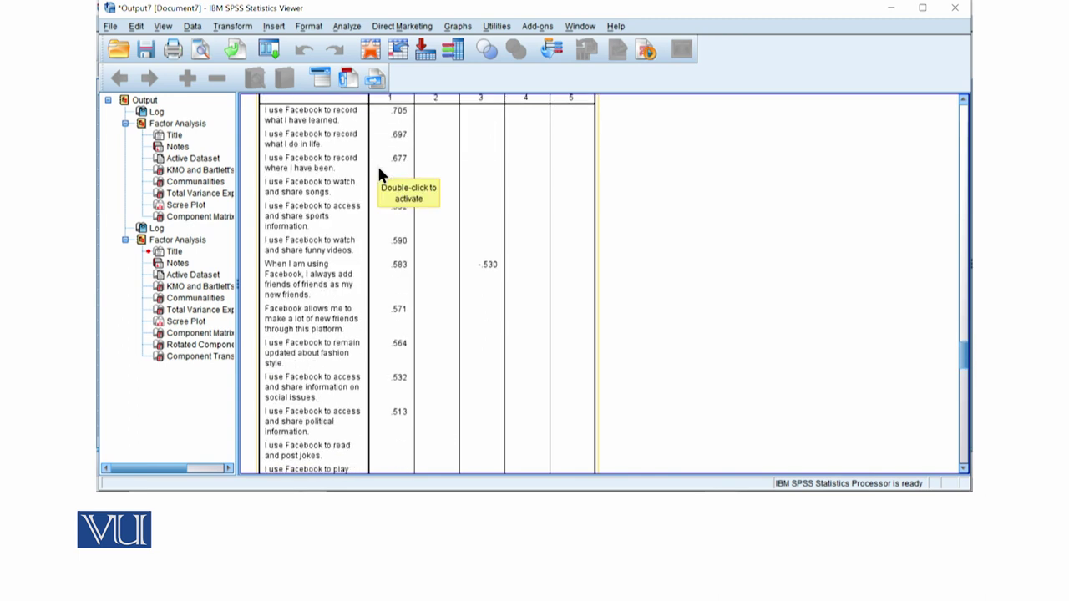
scroll(698, 287, "down", 3)
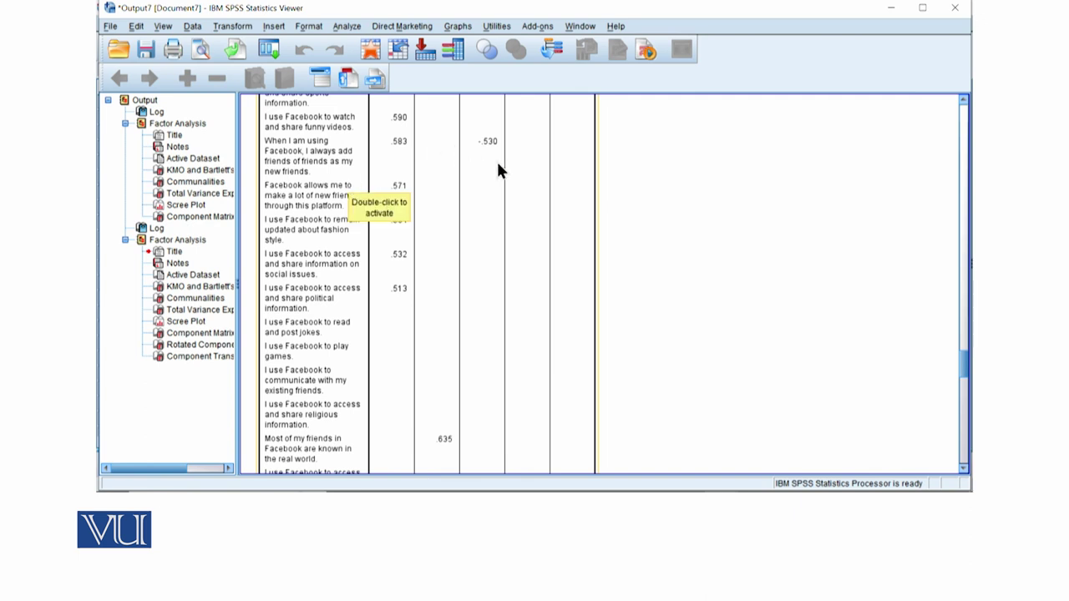
scroll(735, 305, "down", 4)
left_click(266, 271)
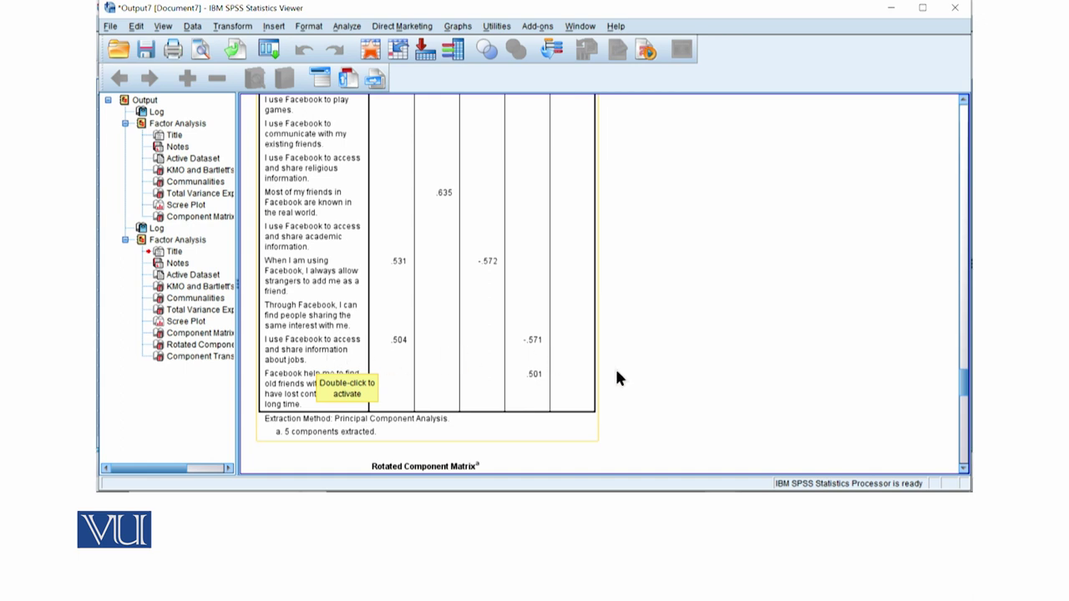
left_click(831, 398)
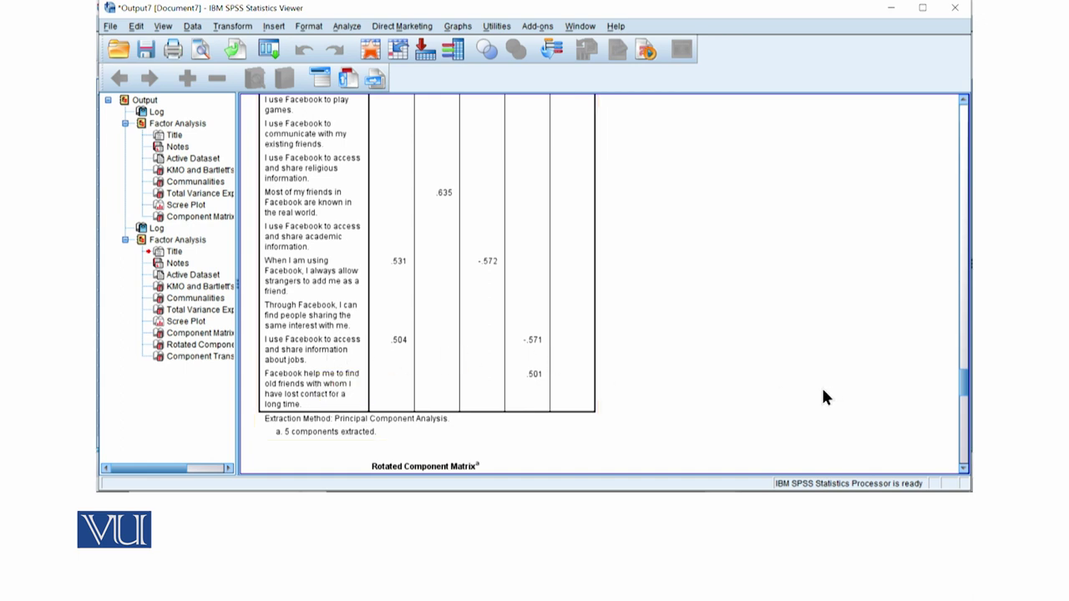
Examine how the Facebook use items load on each component in the Rotated Component Matrix.
scroll(784, 354, "down", 3)
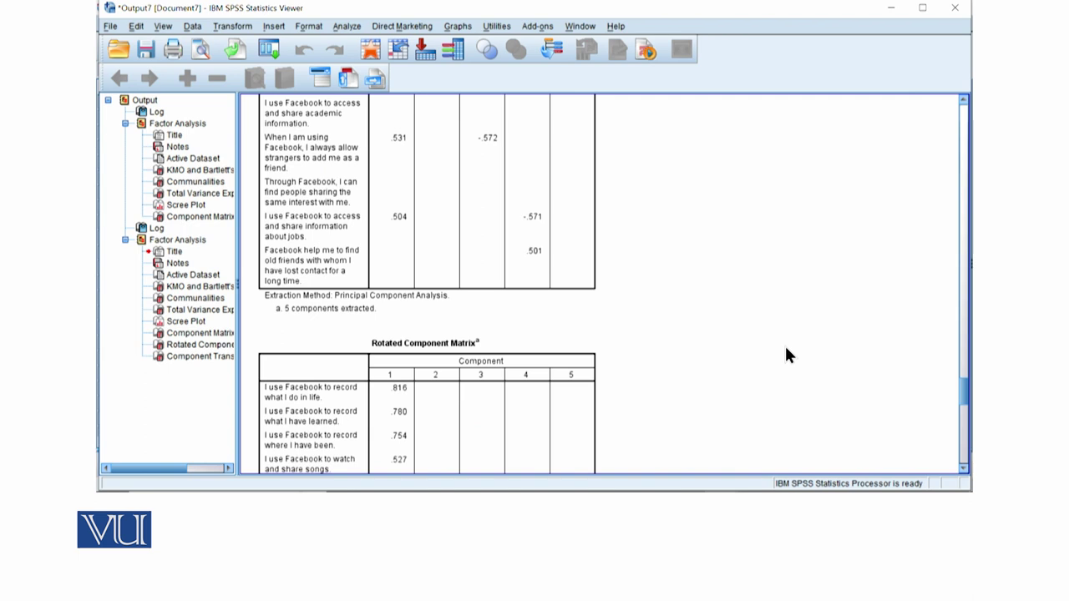
scroll(785, 354, "down", 6)
left_click(376, 207)
scroll(425, 167, "down", 4)
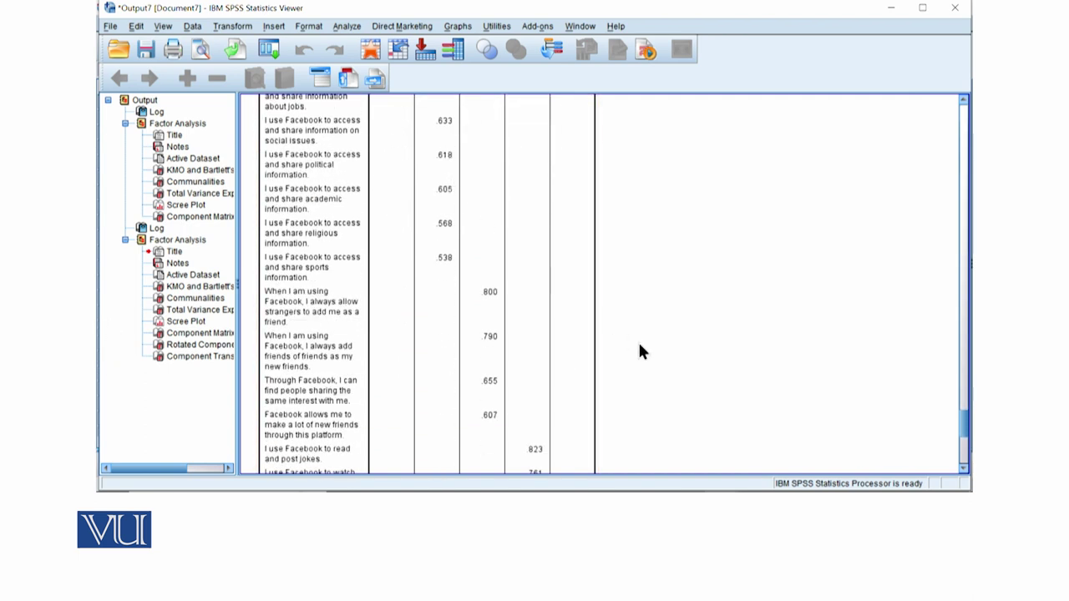
scroll(638, 340, "up", 4)
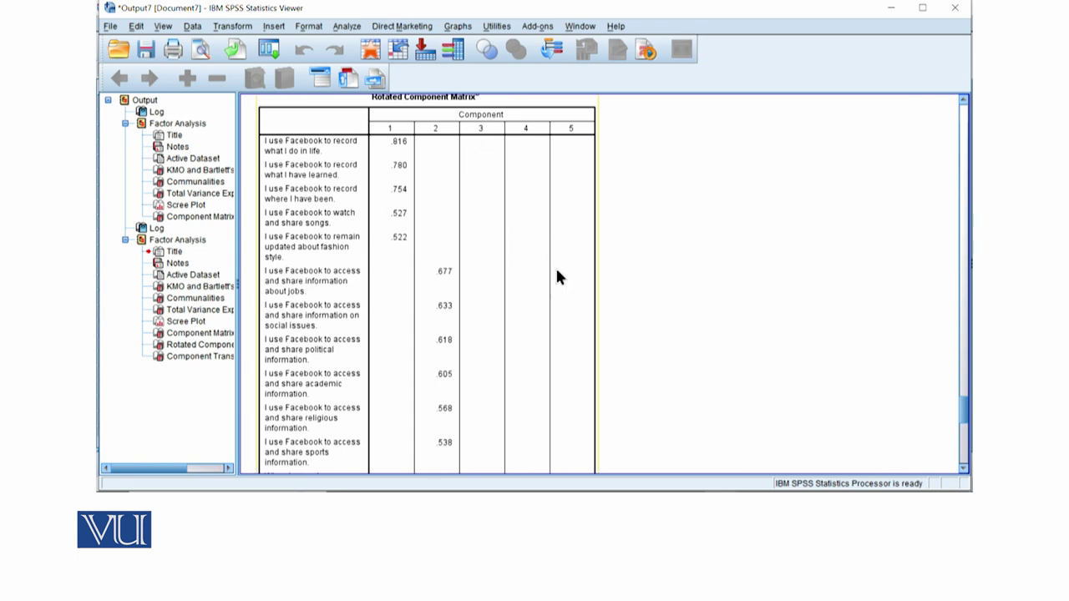
scroll(565, 290, "down", 5)
scroll(572, 307, "down", 6)
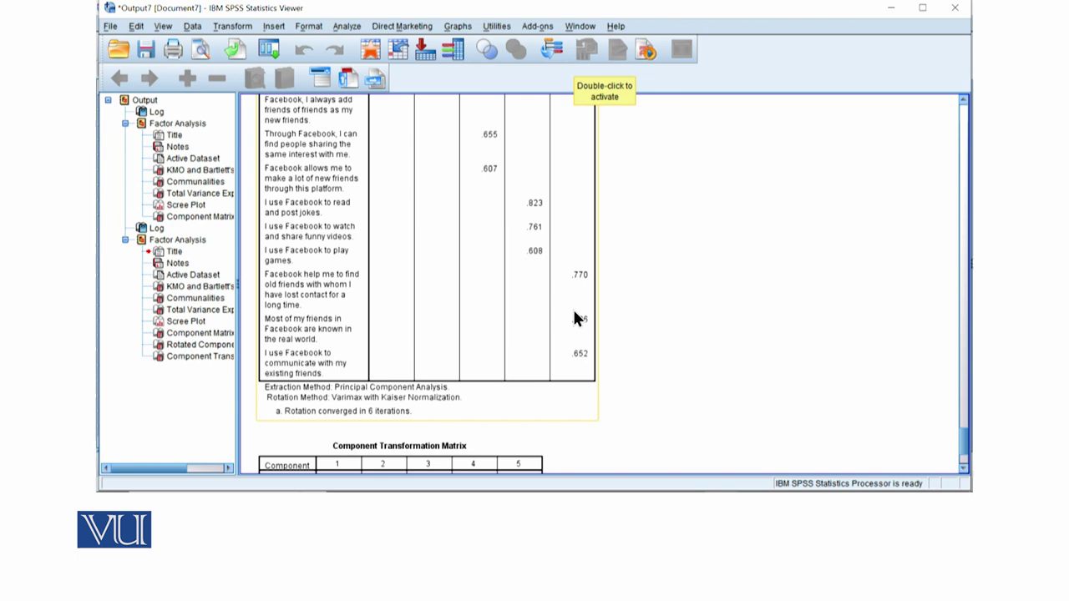
Read the wording of the items grouped under each of the five components in the Rotated Component Matrix to interpret the factors.
scroll(573, 318, "up", 3)
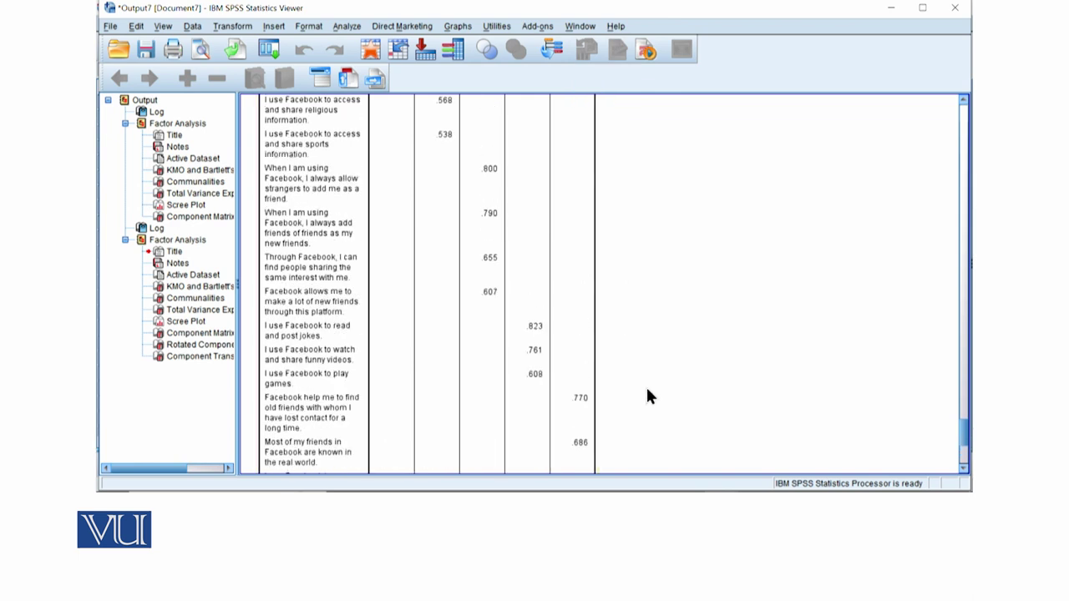
scroll(647, 390, "down", 2)
scroll(647, 390, "up", 15)
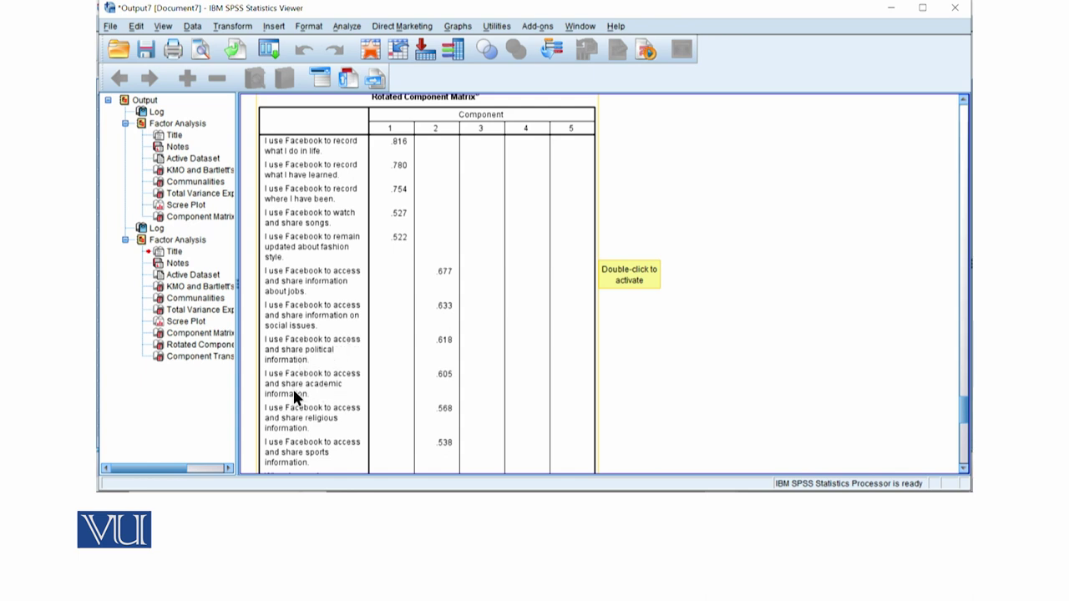
scroll(357, 410, "down", 2)
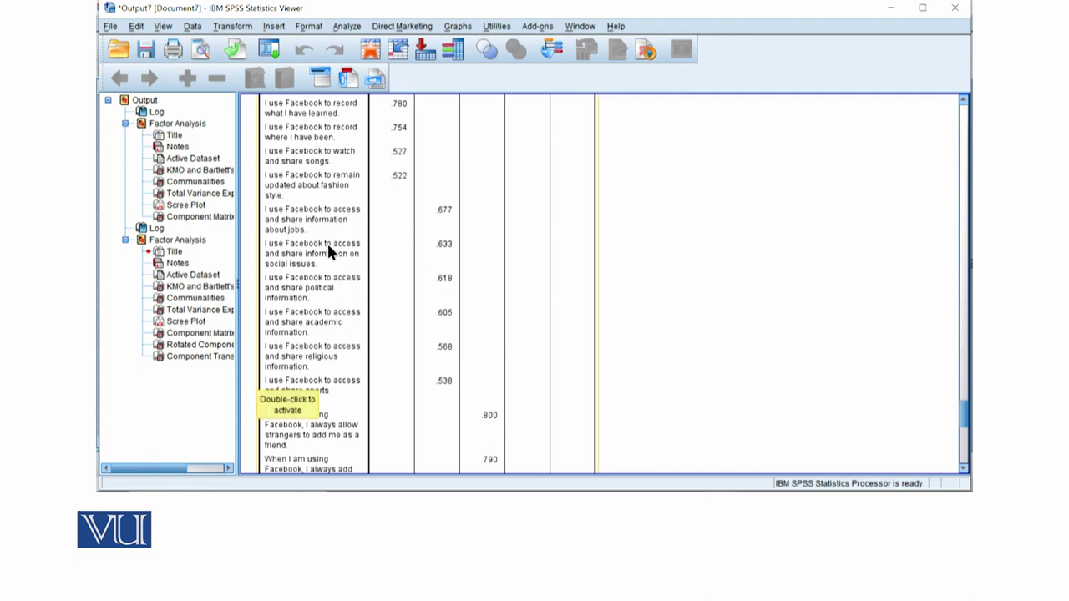
scroll(462, 380, "down", 5)
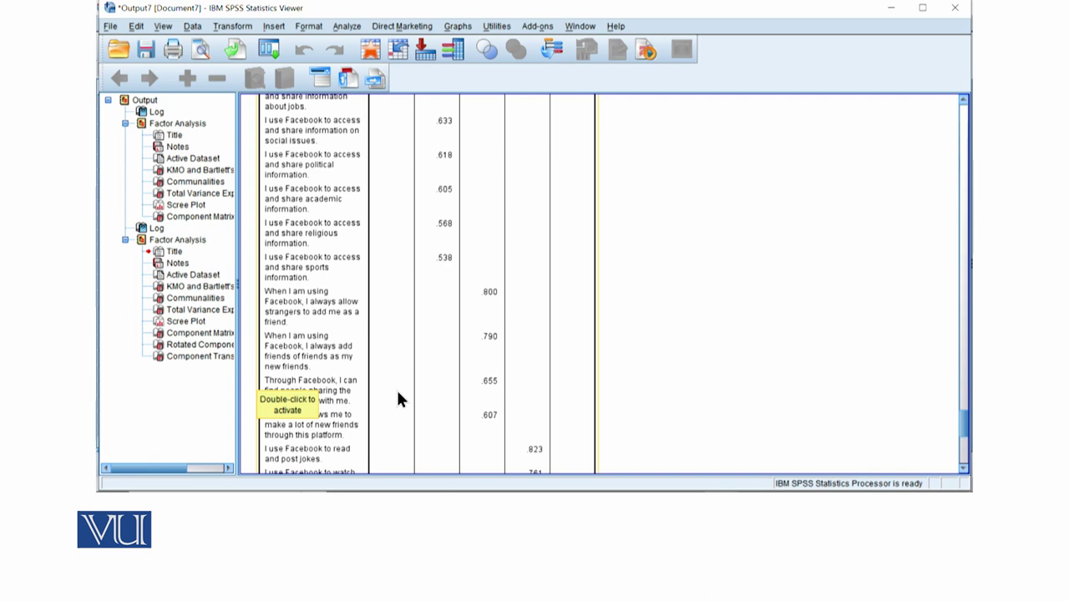
scroll(347, 371, "down", 2)
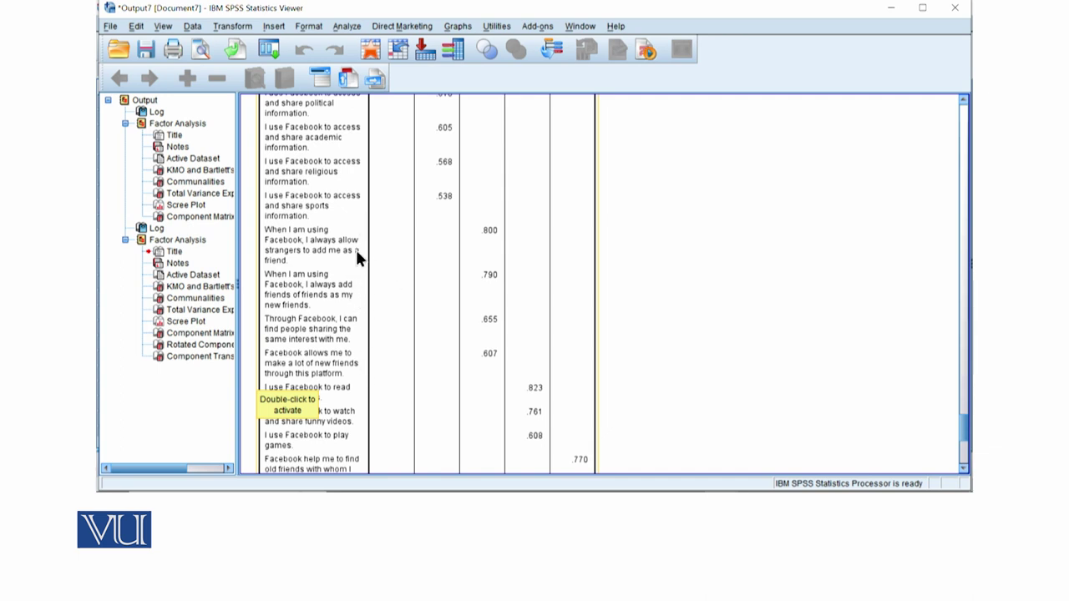
scroll(430, 386, "down", 2)
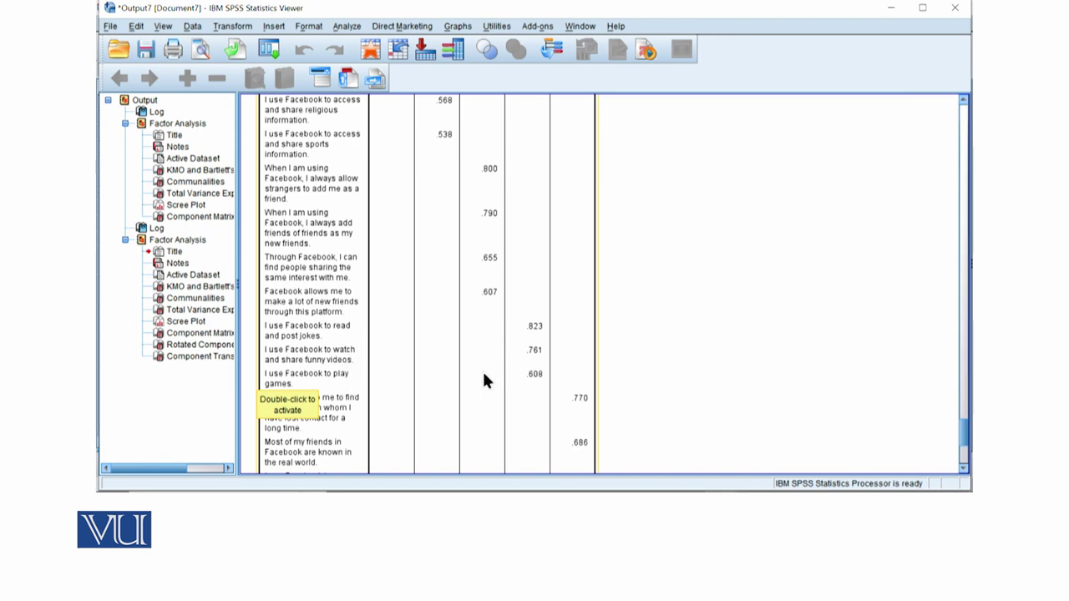
scroll(618, 399, "down", 2)
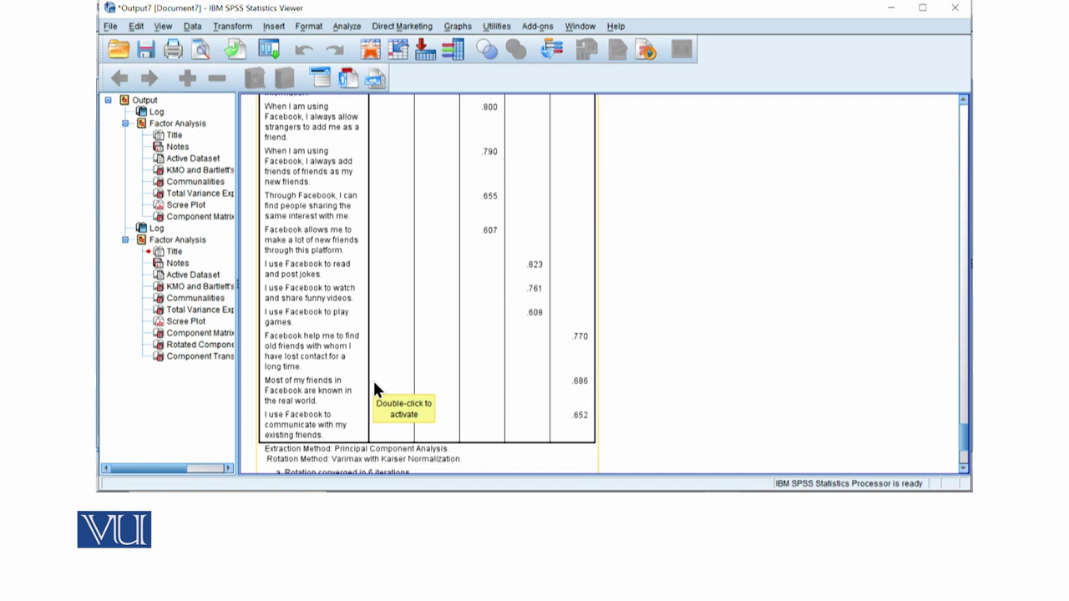
Recheck the Rotated Component Matrix from component 1 through component 5, down to the extraction and rotation notes beneath it.
scroll(373, 386, "up", 5)
scroll(374, 387, "up", 1)
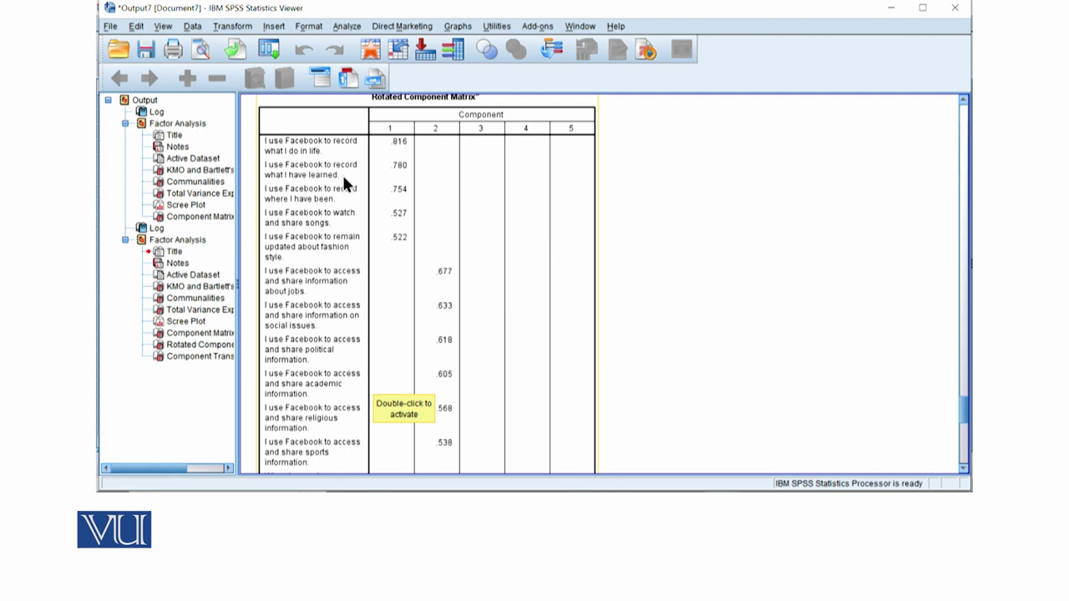
scroll(349, 193, "down", 1)
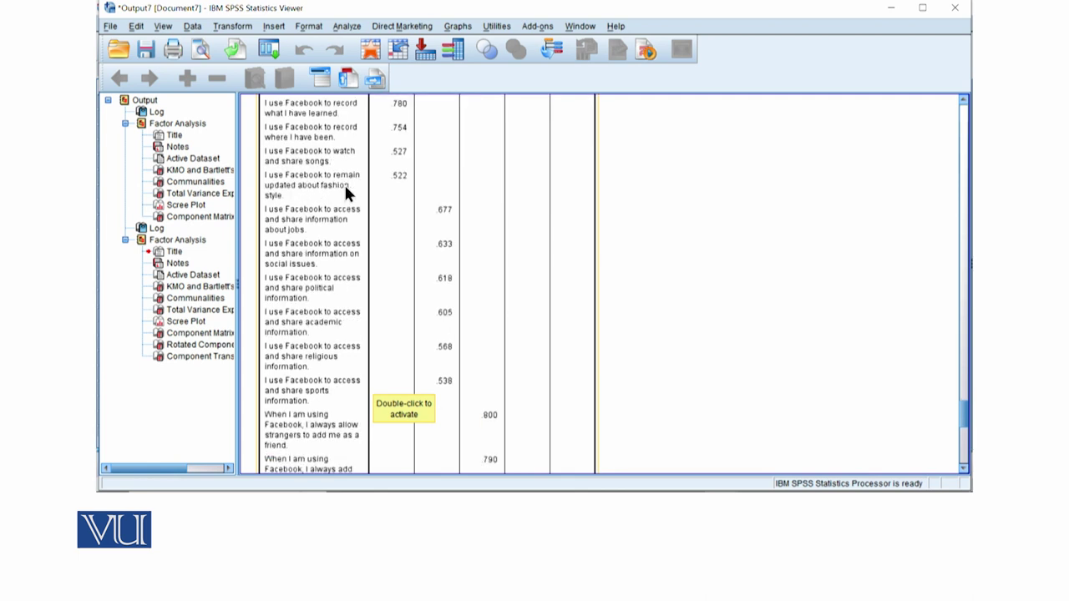
scroll(347, 192, "down", 2)
scroll(347, 192, "down", 2)
scroll(347, 192, "up", 1)
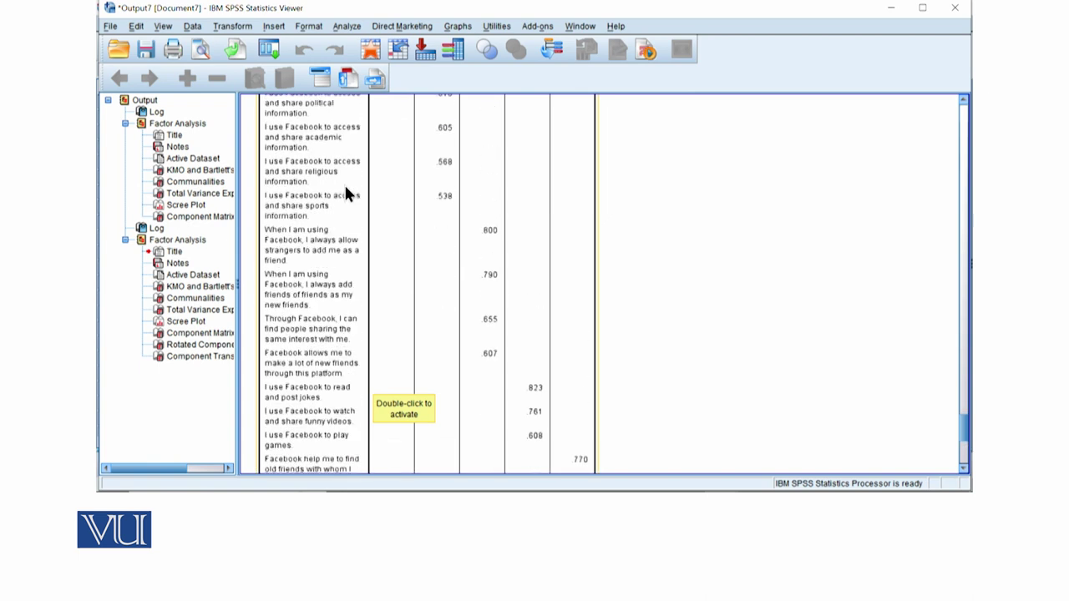
scroll(346, 189, "up", 4)
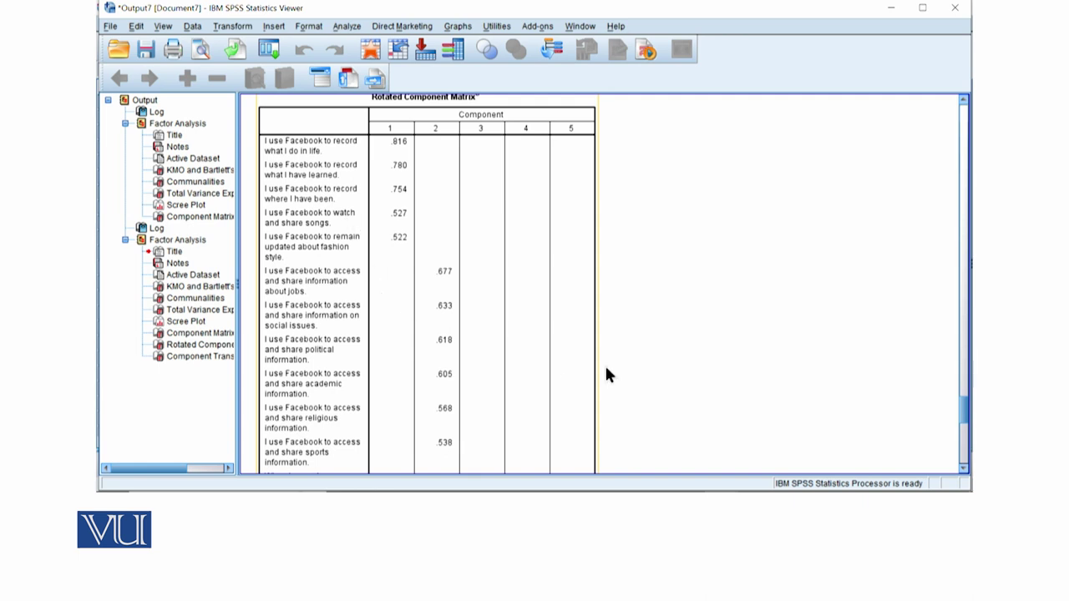
scroll(629, 341, "down", 3)
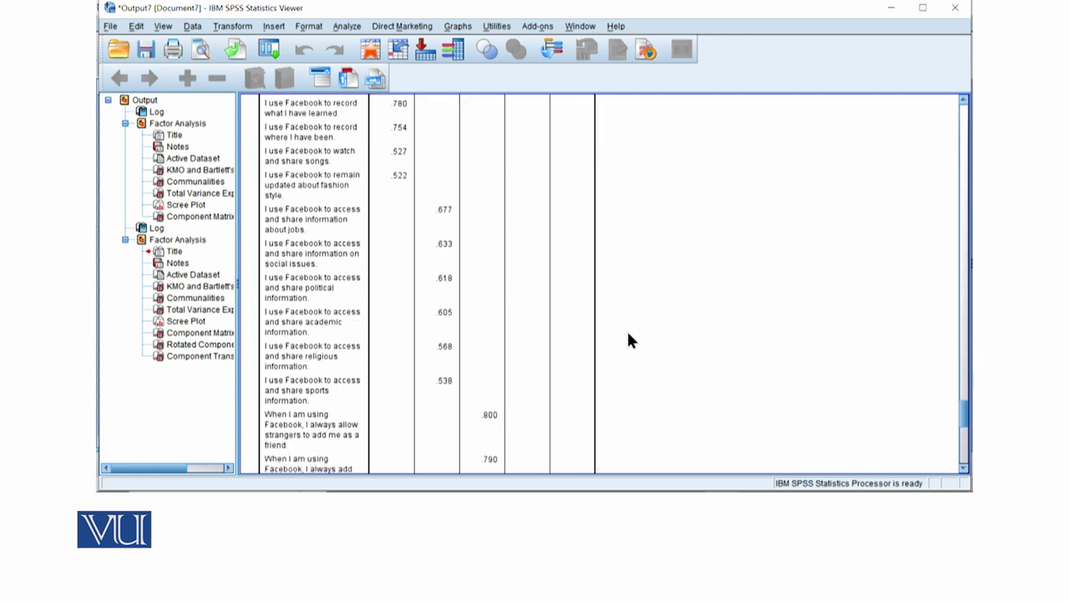
scroll(628, 339, "down", 6)
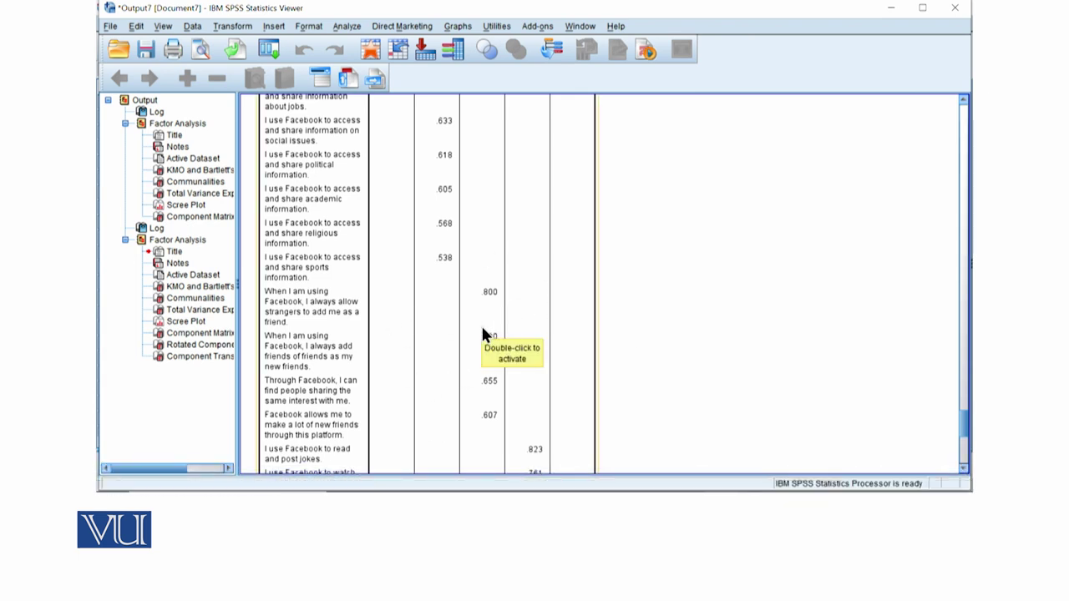
scroll(483, 334, "down", 3)
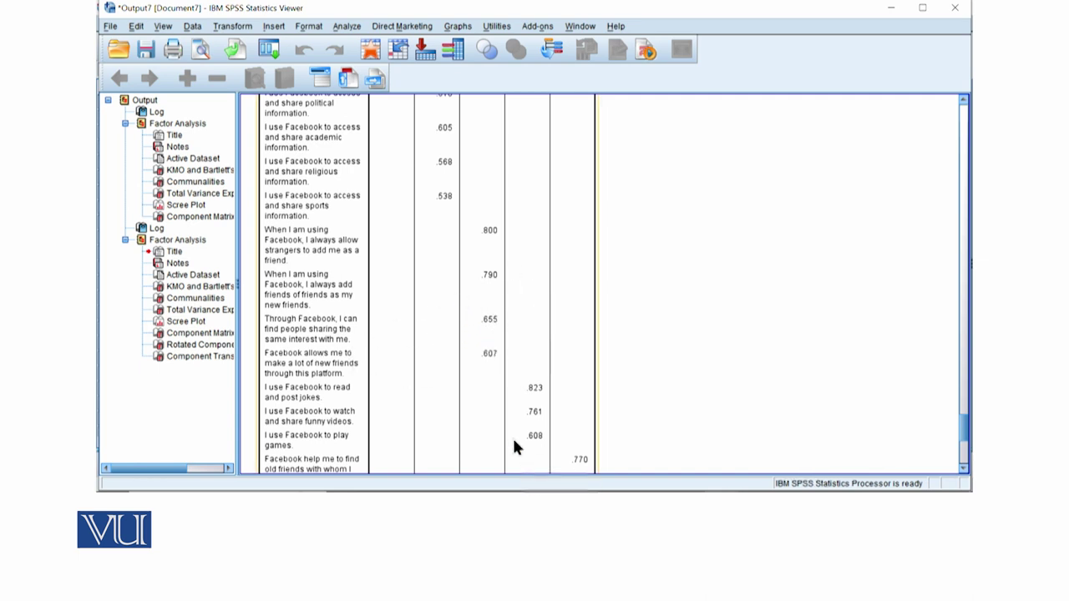
scroll(531, 427, "down", 9)
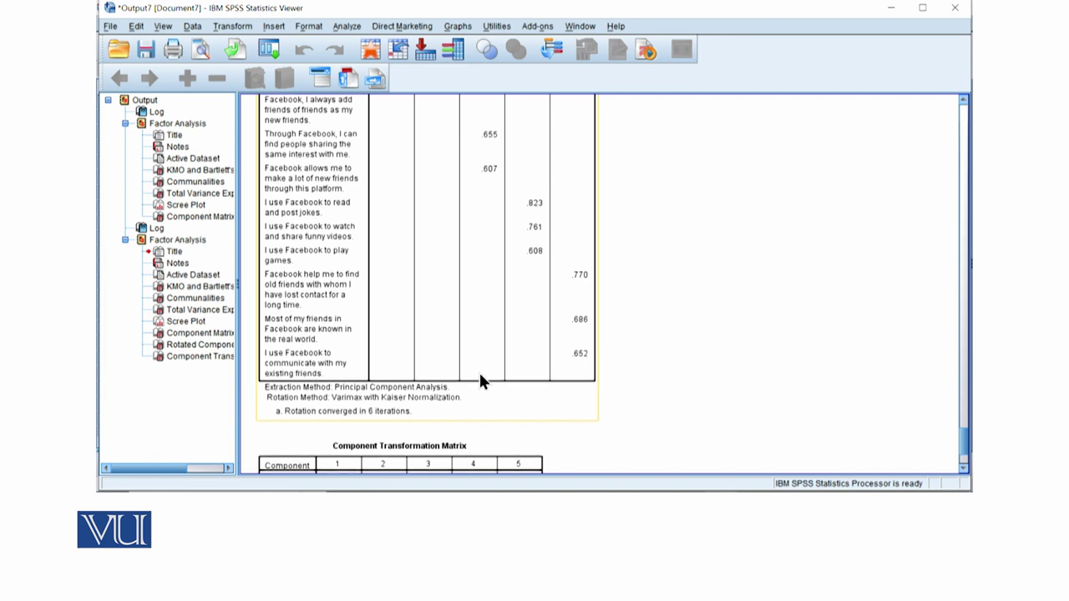
Review the Rotated Component Matrix once more, comparing the Facebook use items that load on components 1 and 2.
scroll(479, 370, "up", 5)
scroll(371, 289, "up", 2)
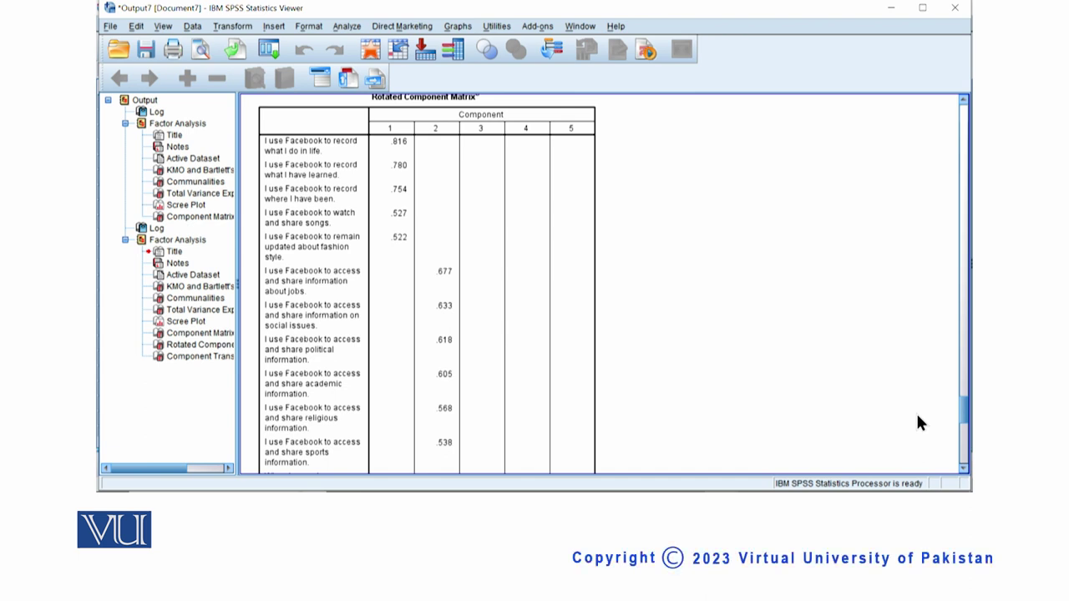
scroll(917, 424, "up", 1)
scroll(919, 420, "down", 5)
scroll(918, 420, "down", 3)
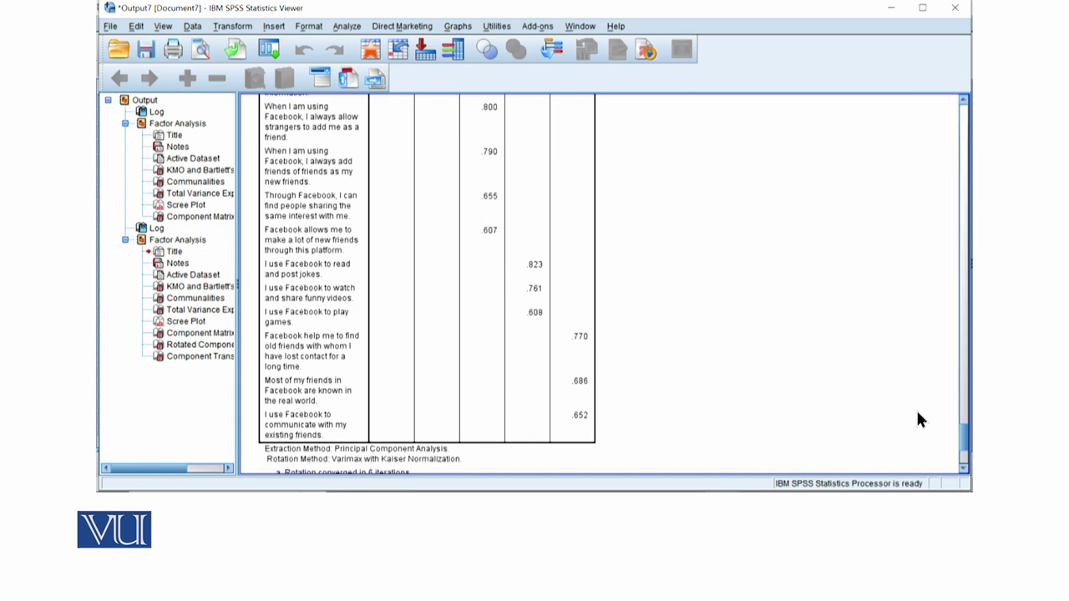
scroll(919, 420, "up", 5)
scroll(918, 420, "up", 6)
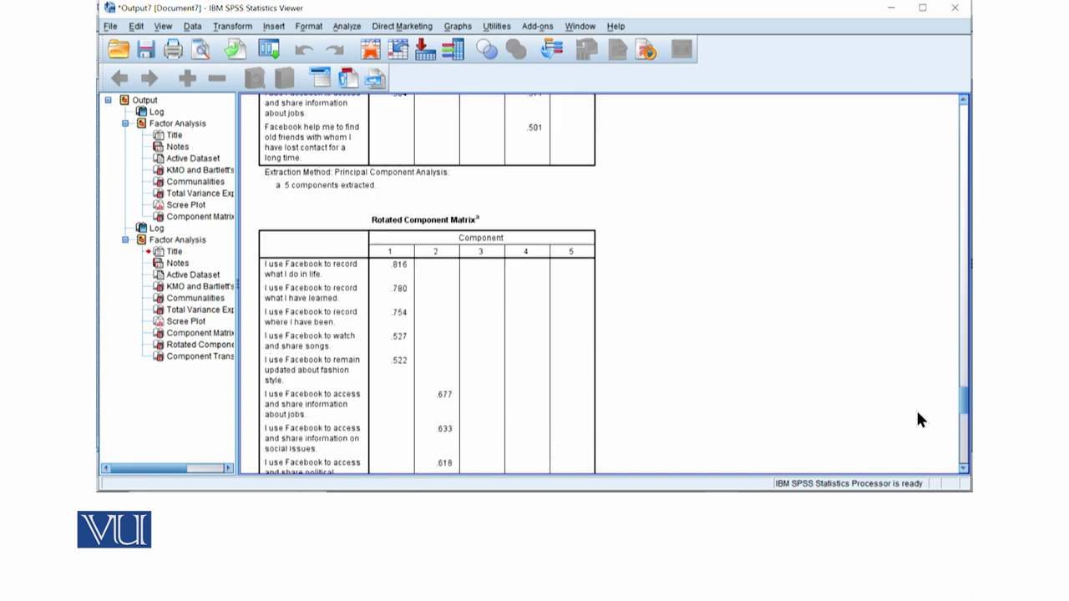
scroll(918, 420, "down", 2)
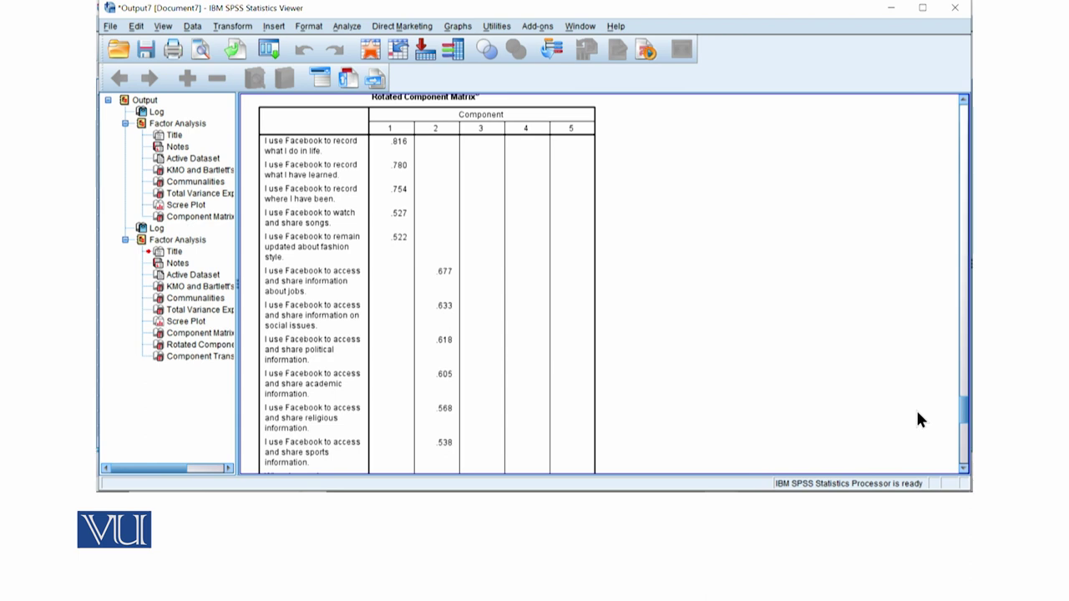
left_click(340, 283)
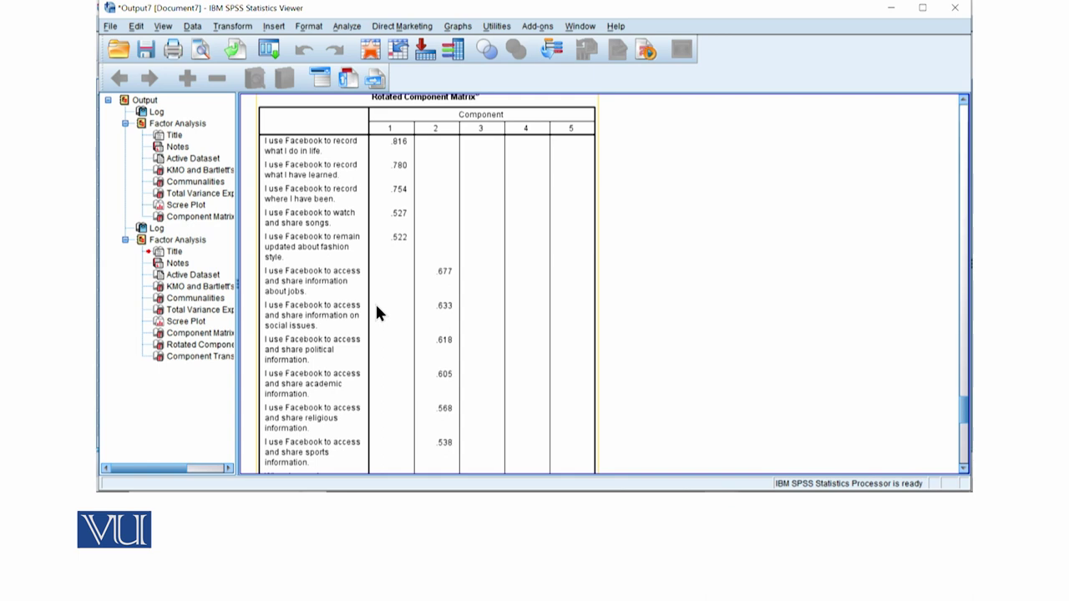
scroll(431, 177, "down", 2)
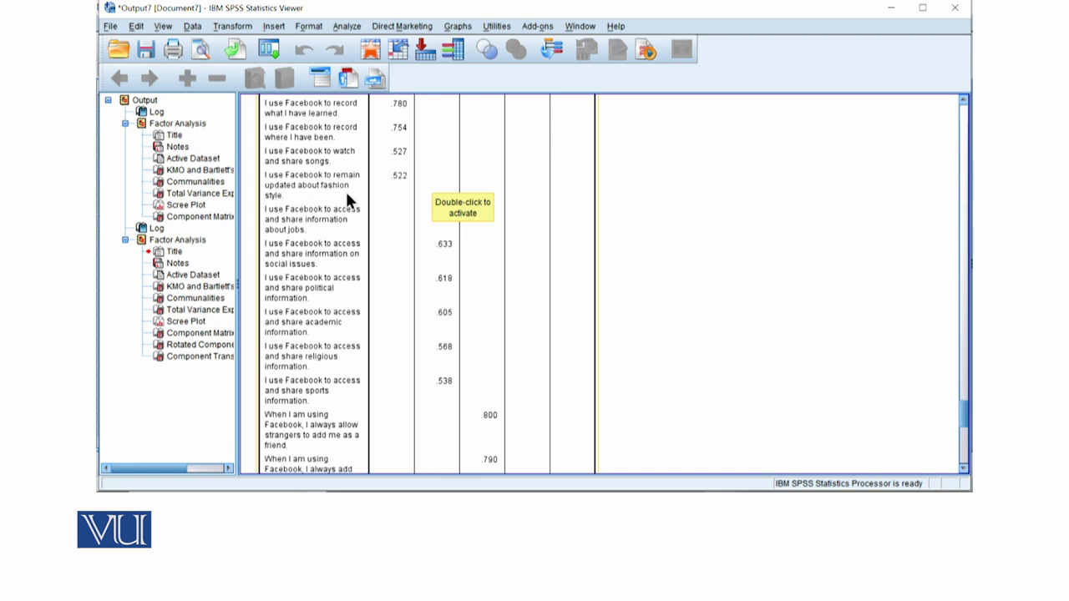
scroll(405, 227, "up", 2)
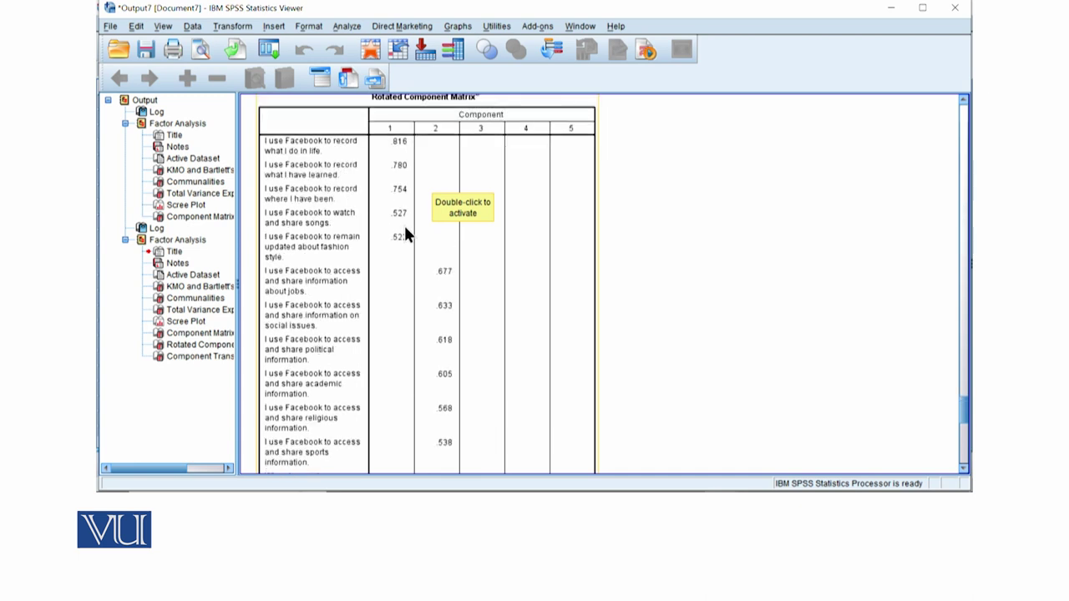